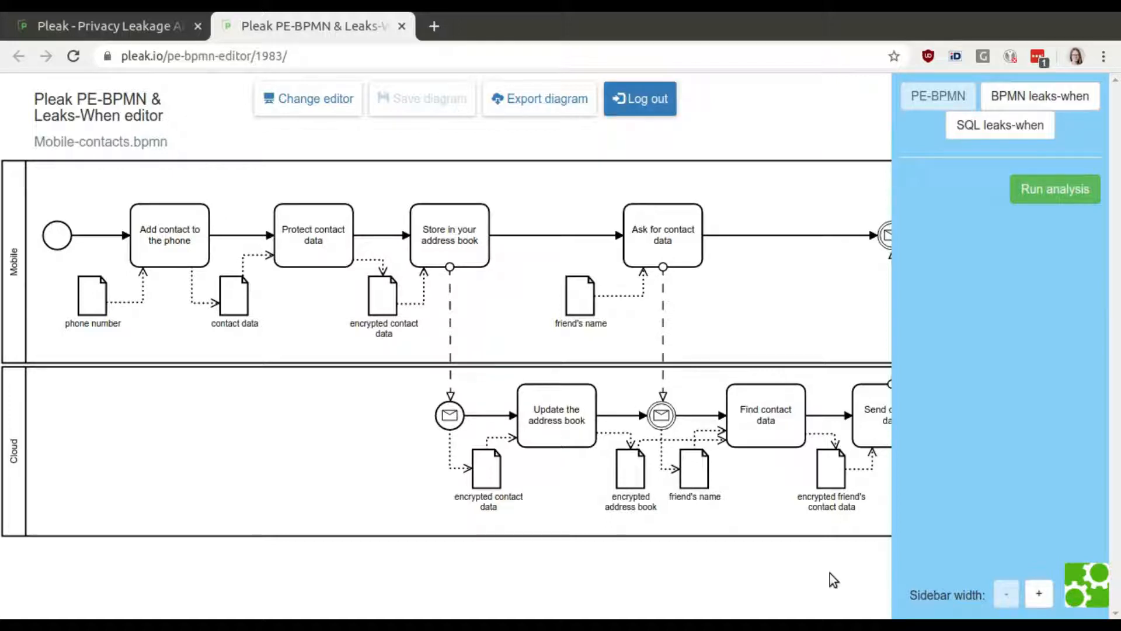
Apply the ProtectConfidentiality stereotype to the 'Protect contact data' task and save it.
{"action": "left_click_drag", "start_coordinate": [853, 570], "coordinate": [594, 573]}
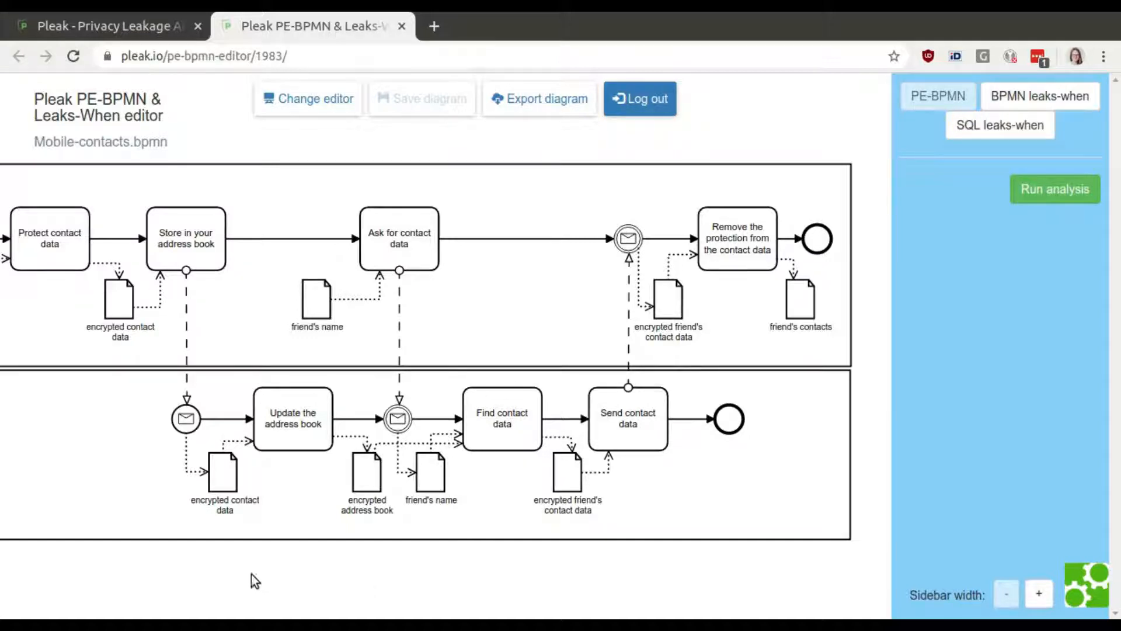
{"action": "left_click_drag", "start_coordinate": [205, 563], "coordinate": [478, 569]}
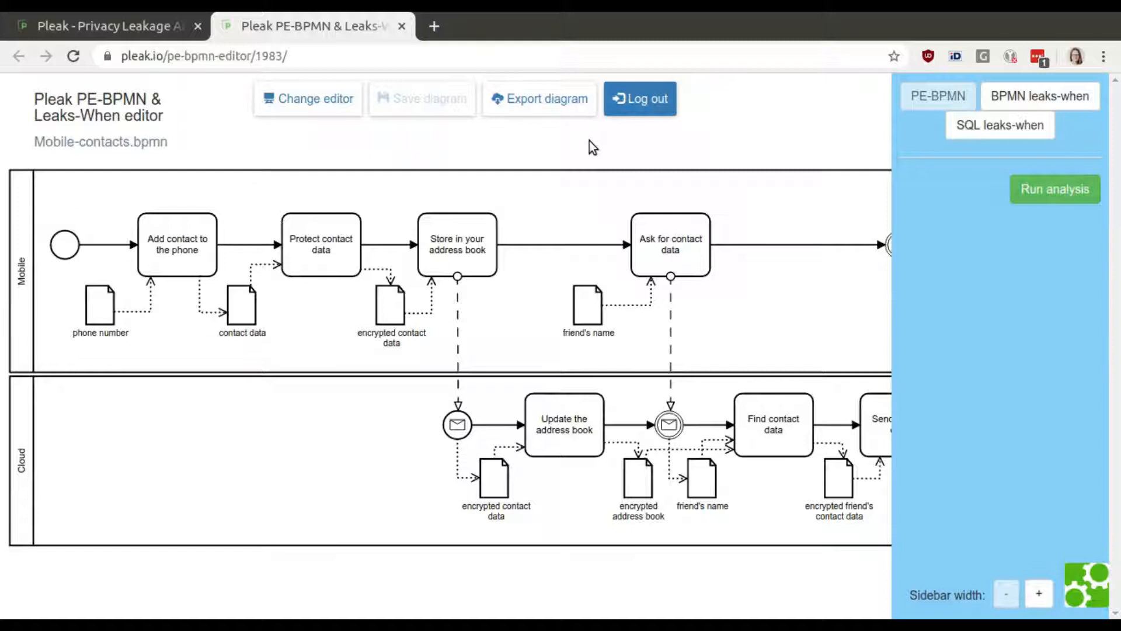
{"action": "left_click", "coordinate": [338, 259]}
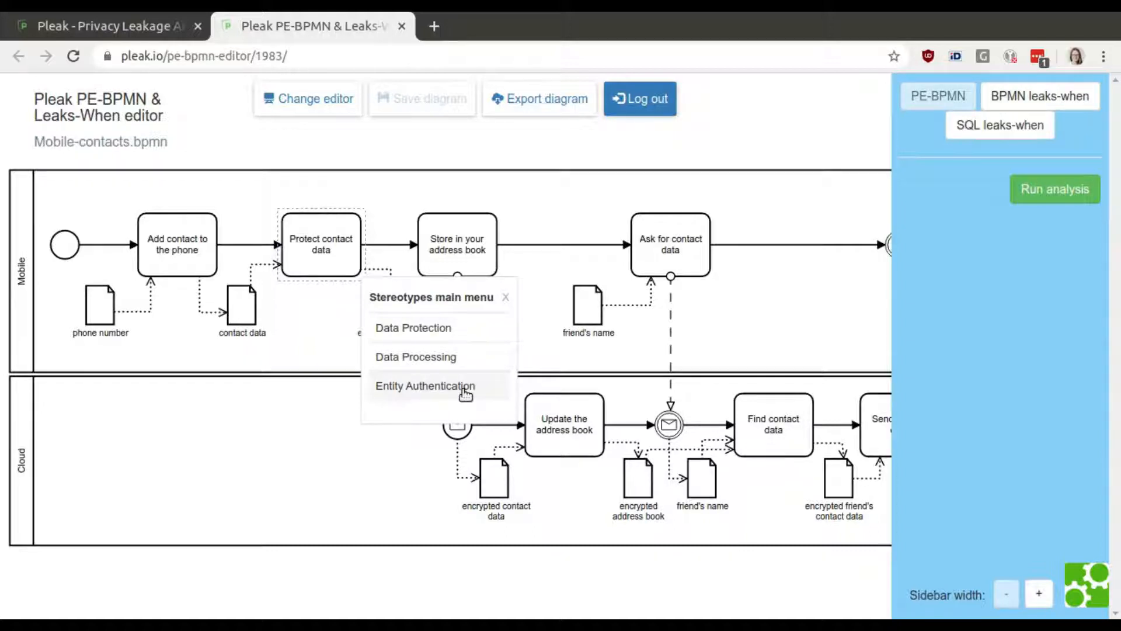
{"action": "left_click", "coordinate": [458, 343]}
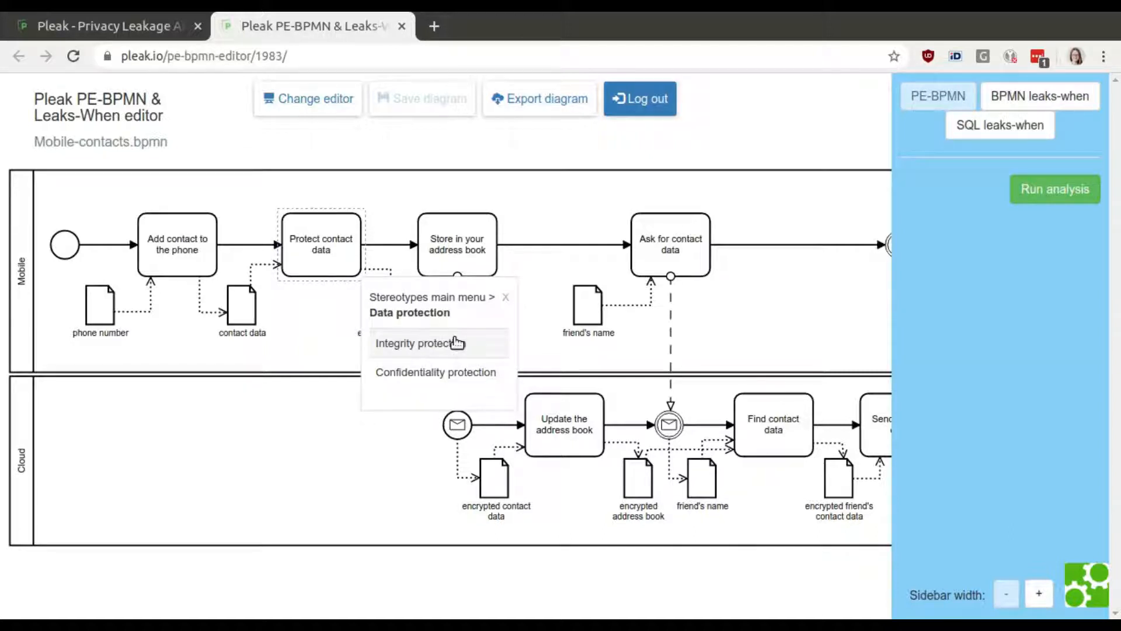
{"action": "left_click", "coordinate": [483, 379]}
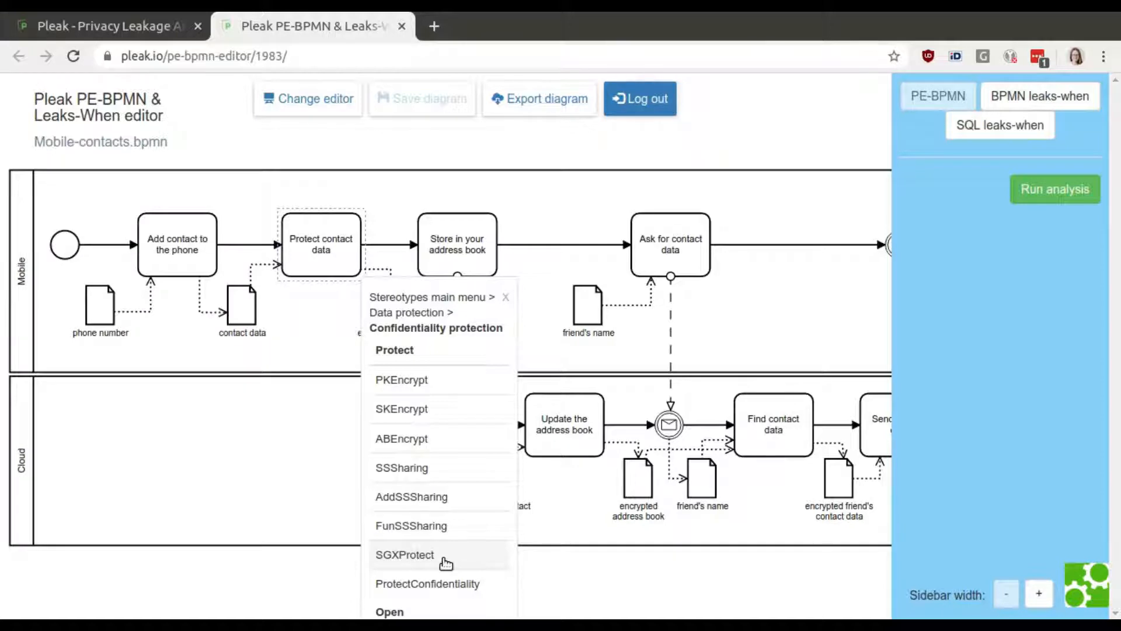
{"action": "left_click", "coordinate": [478, 586]}
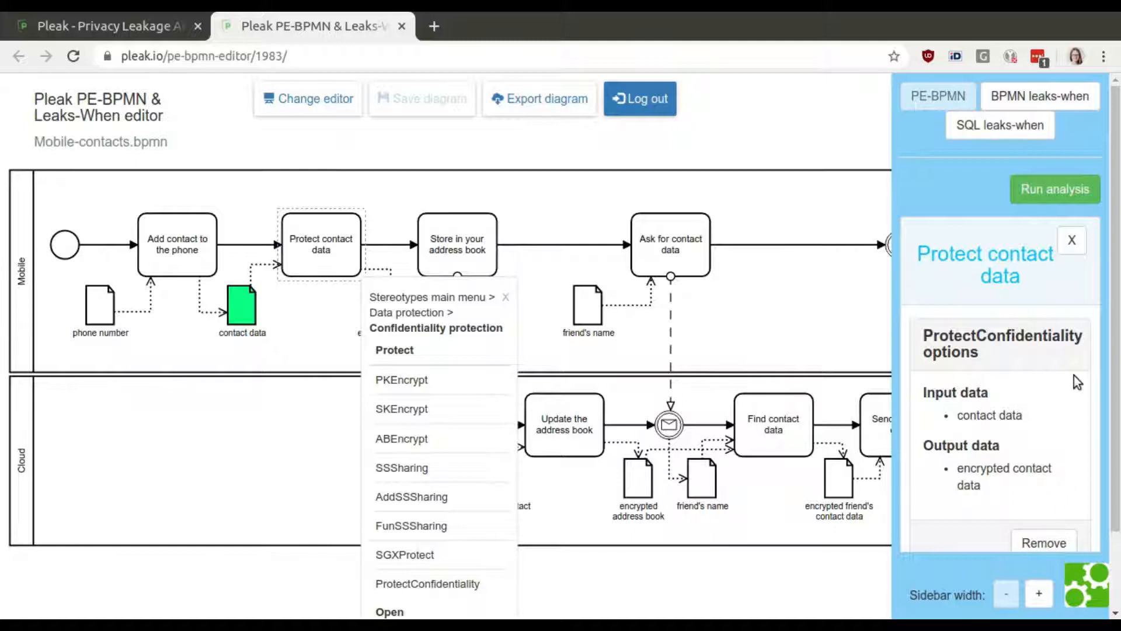
{"action": "left_click_drag", "start_coordinate": [1116, 383], "coordinate": [1117, 451]}
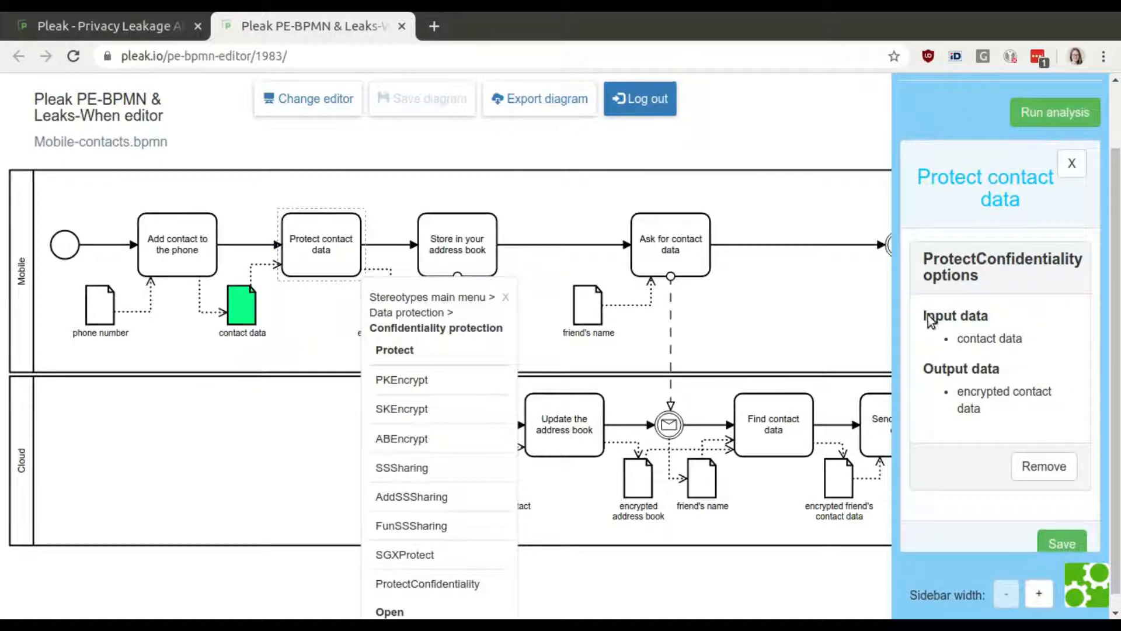
{"action": "left_click", "coordinate": [507, 297]}
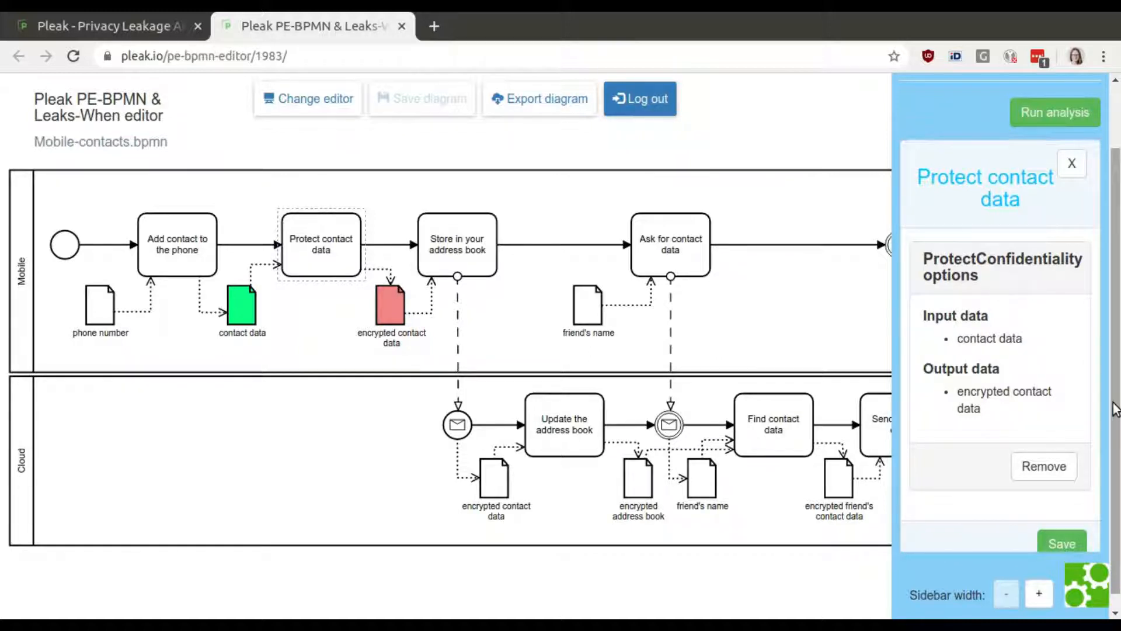
{"action": "scroll", "coordinate": [1116, 409], "scroll_direction": "down", "scroll_amount": 1}
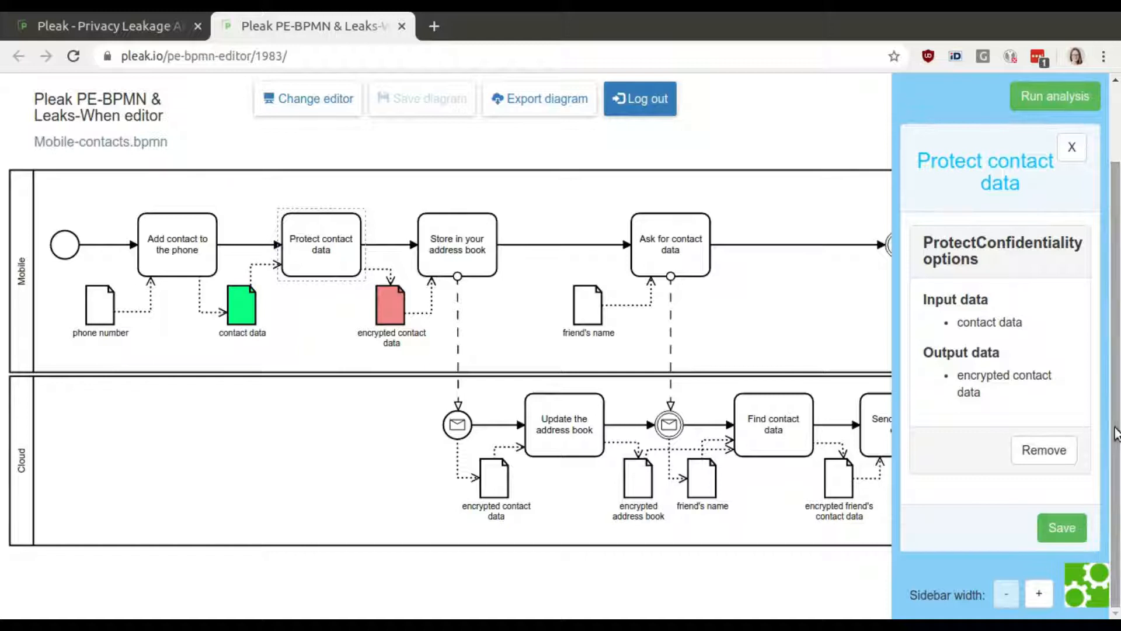
{"action": "left_click", "coordinate": [1060, 527]}
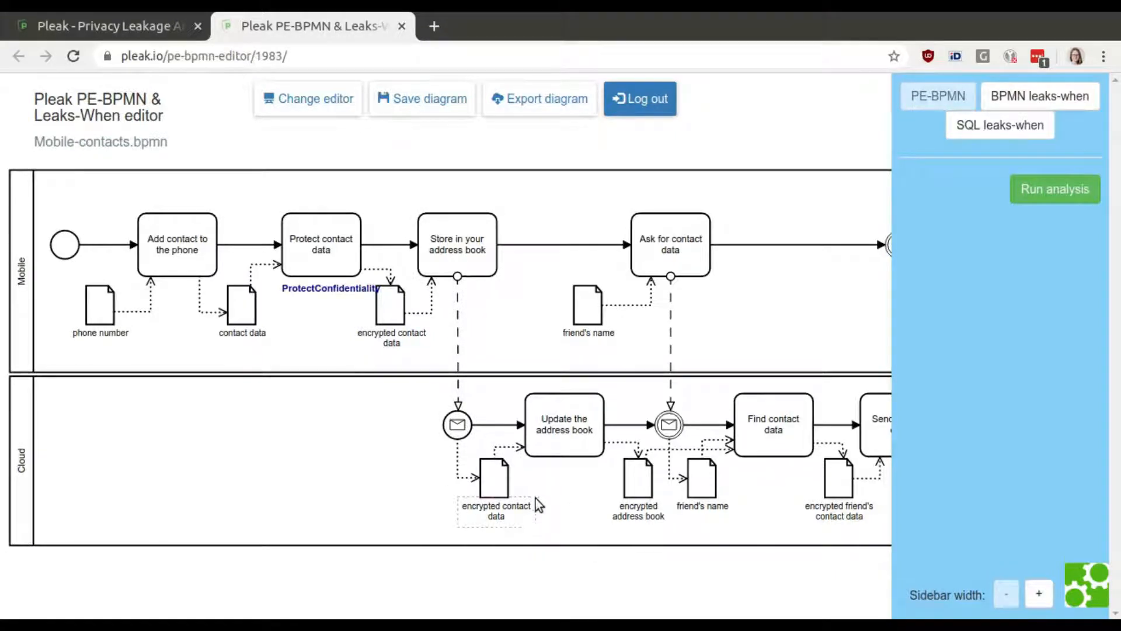
Apply the PETComputation stereotype to 'Update the address book', set encrypted contact data input to Private, and save.
{"action": "left_click", "coordinate": [584, 434]}
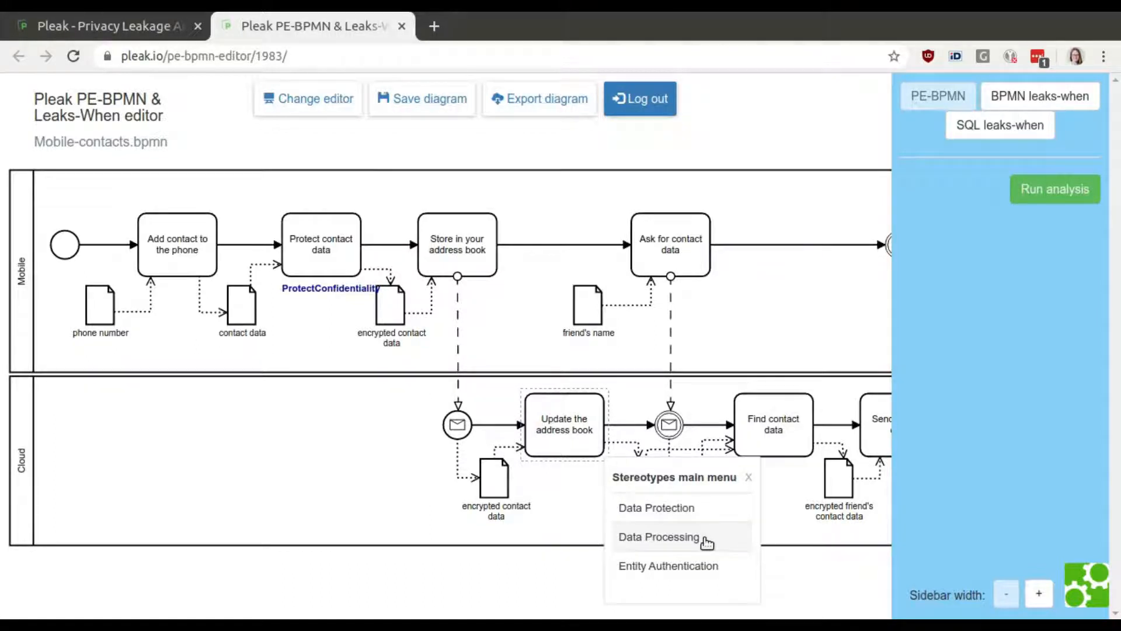
{"action": "left_click", "coordinate": [705, 540]}
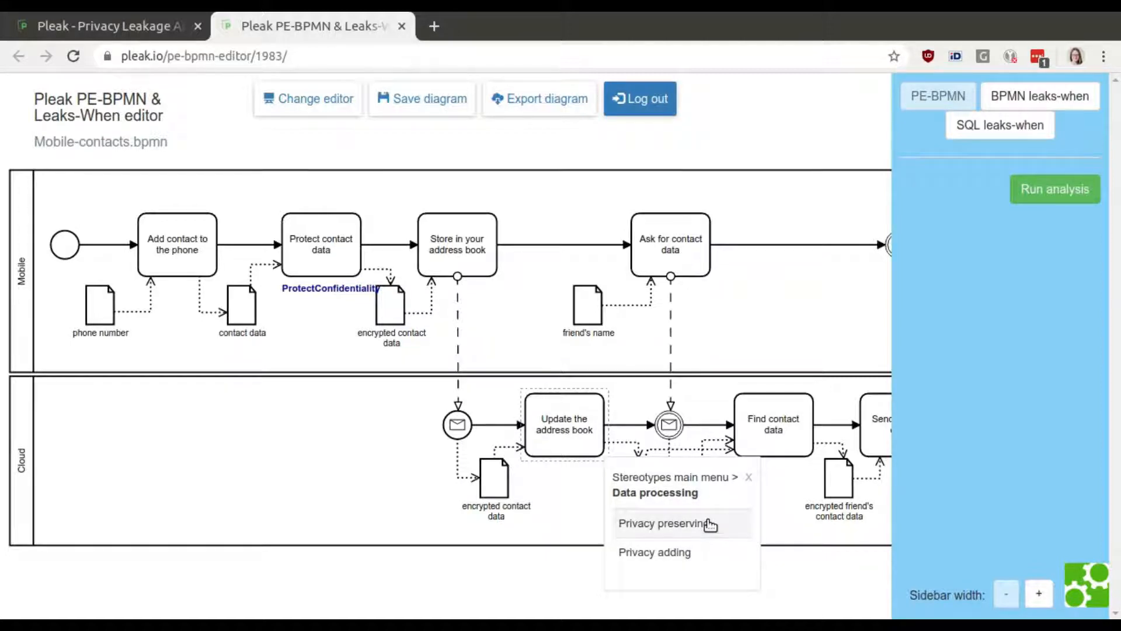
{"action": "left_click", "coordinate": [710, 526]}
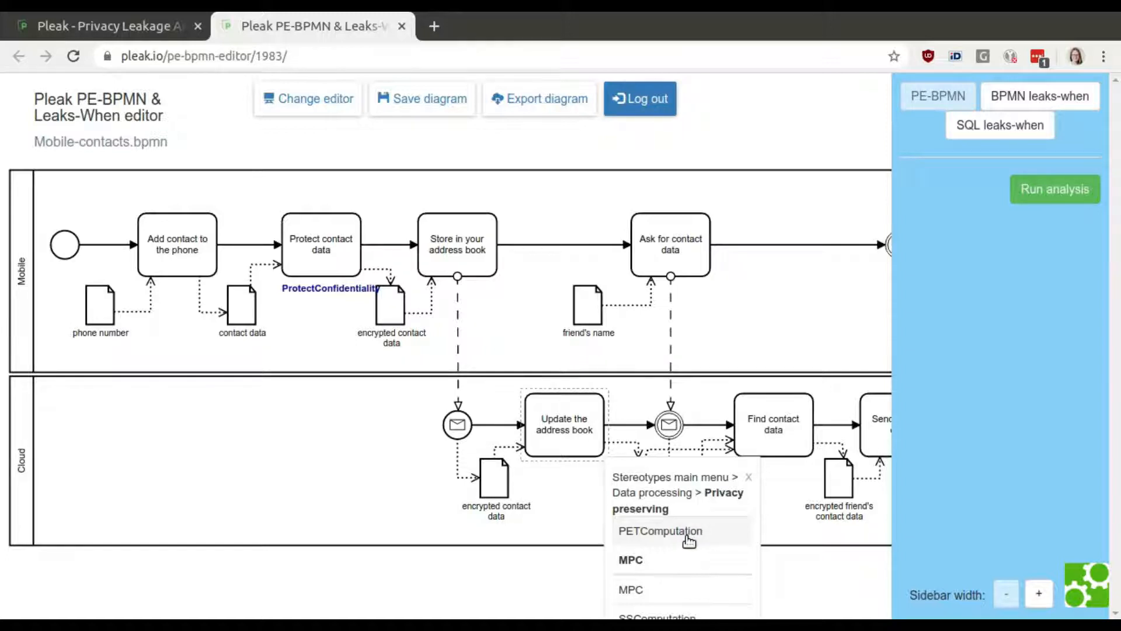
{"action": "left_click", "coordinate": [688, 535]}
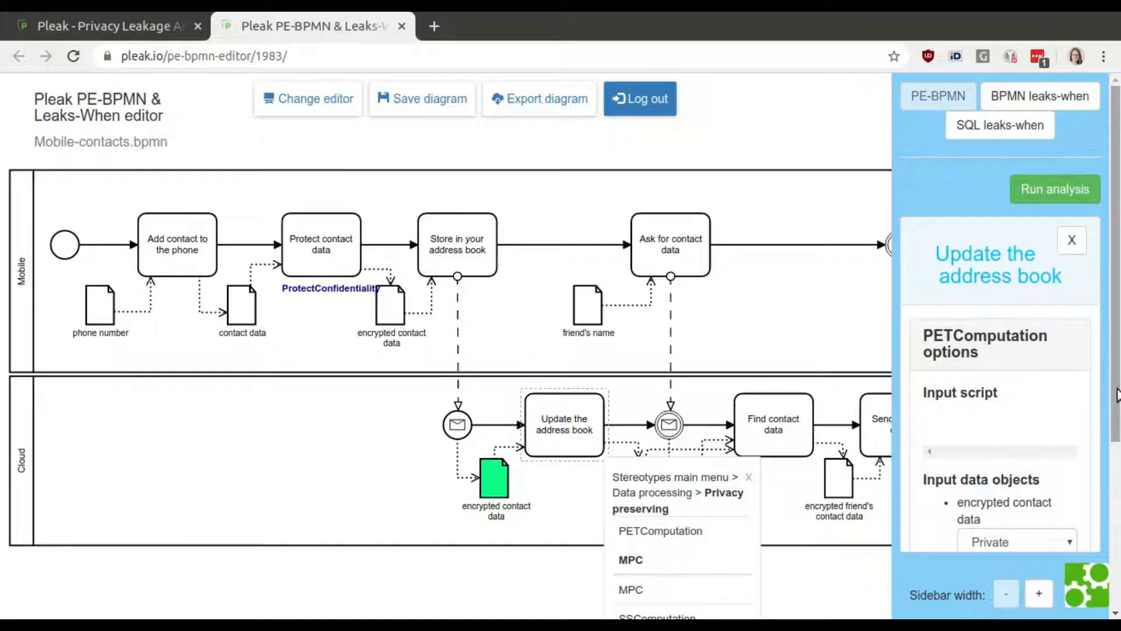
{"action": "left_click_drag", "start_coordinate": [1117, 396], "coordinate": [1118, 532]}
{"action": "left_click", "coordinate": [1066, 328]}
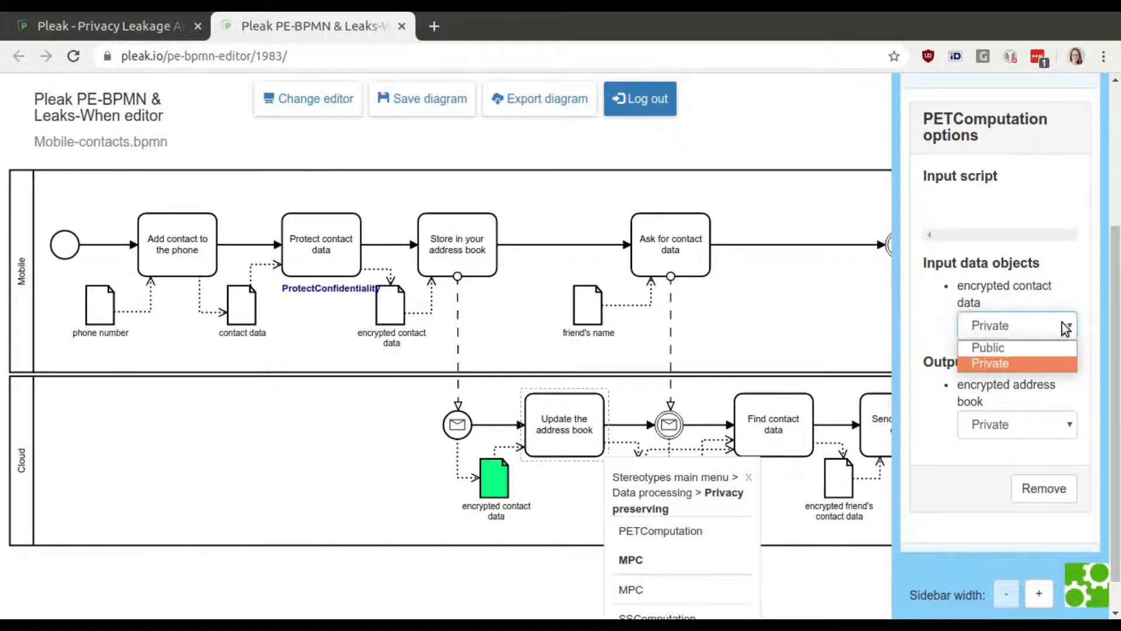
{"action": "left_click", "coordinate": [1042, 362]}
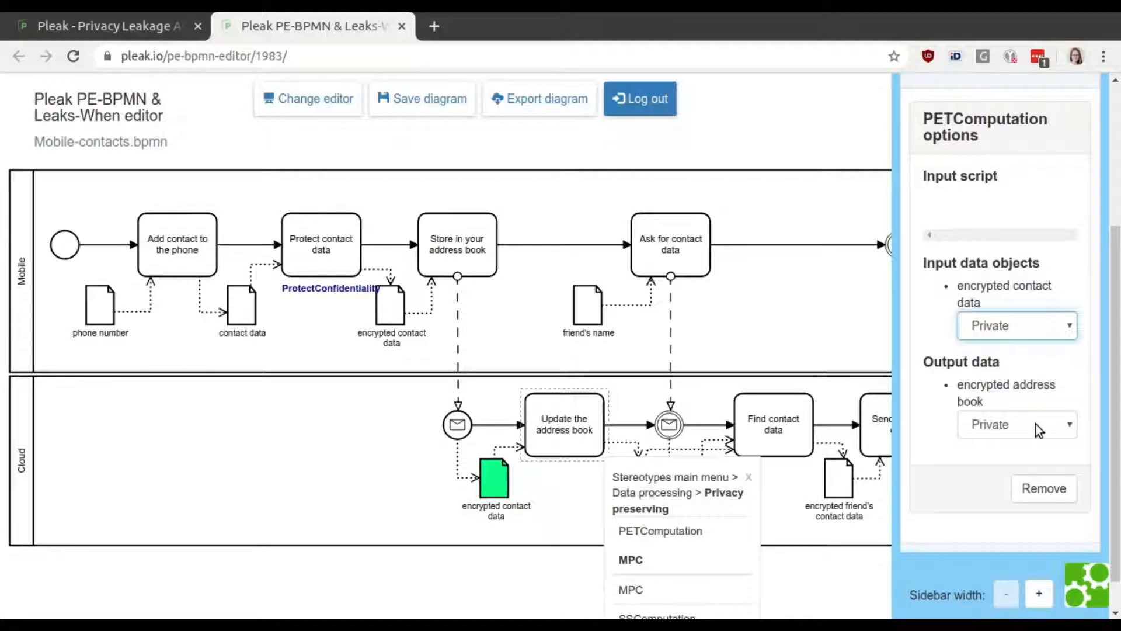
{"action": "scroll", "coordinate": [1051, 497], "scroll_direction": "down", "scroll_amount": 1}
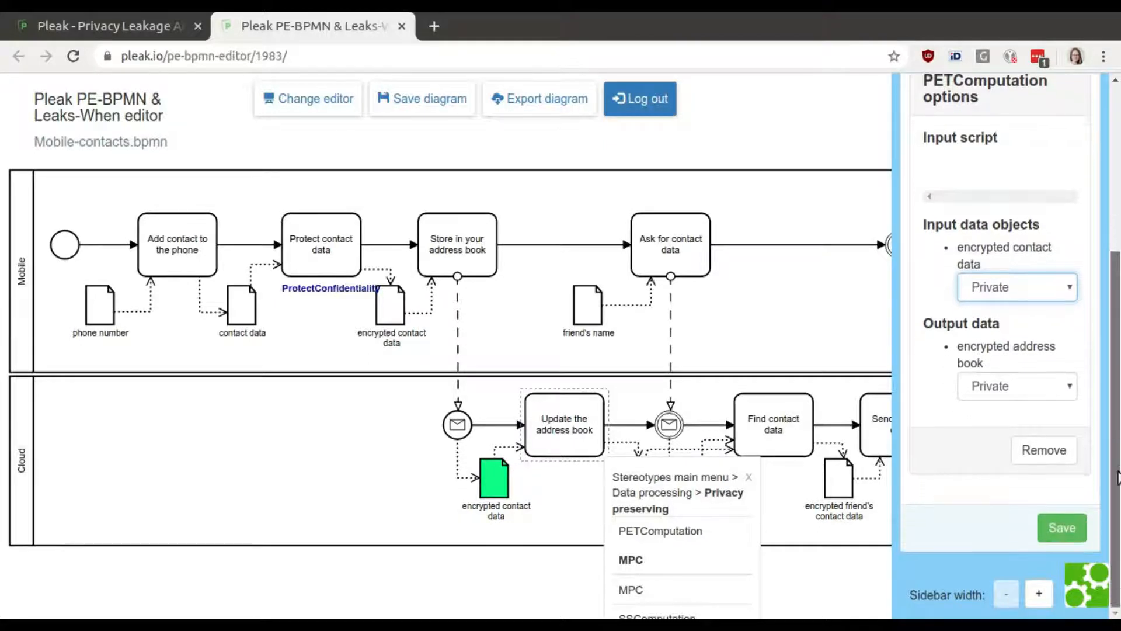
{"action": "left_click", "coordinate": [1060, 529]}
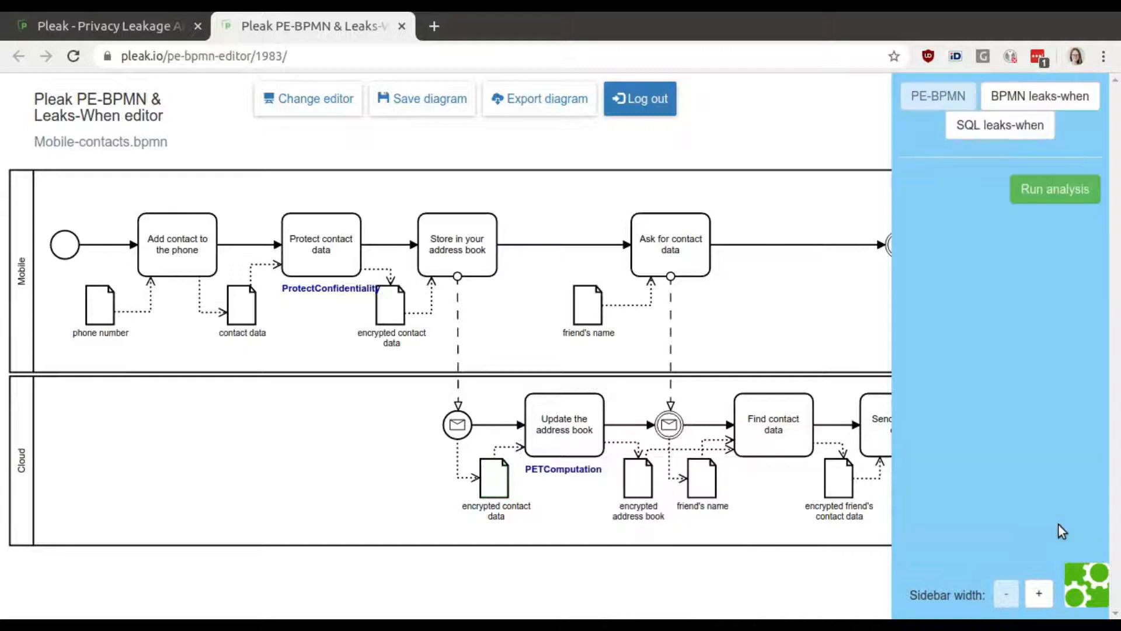
Apply the PETComputation stereotype to 'Find contact data', set the friend's name input to Public, and save.
{"action": "left_click_drag", "start_coordinate": [750, 574], "coordinate": [597, 563]}
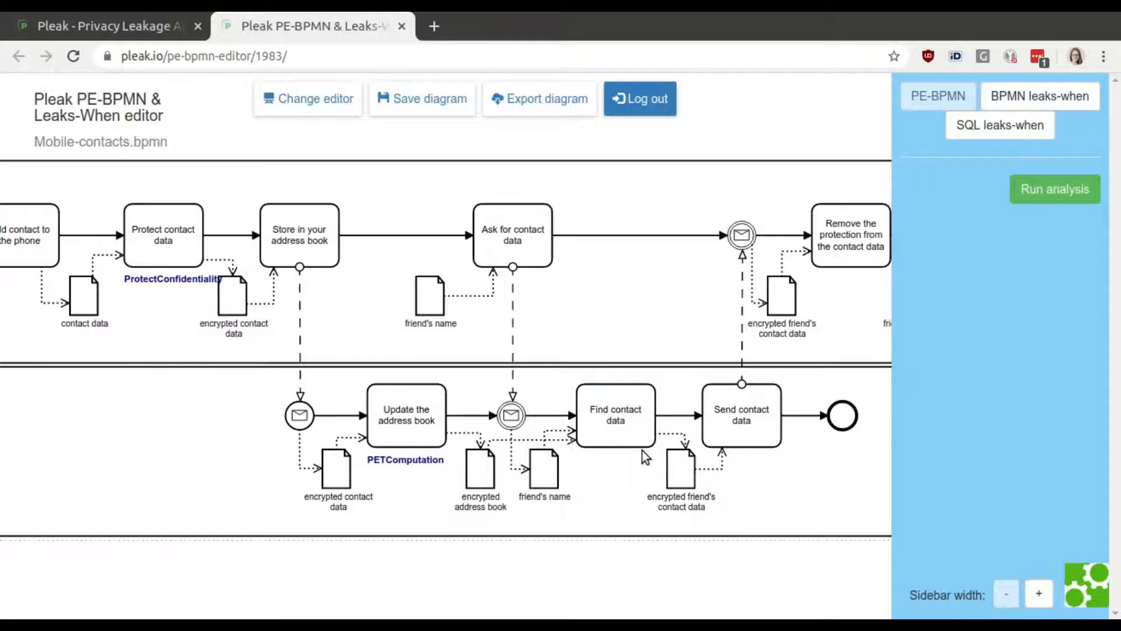
{"action": "left_click", "coordinate": [617, 402]}
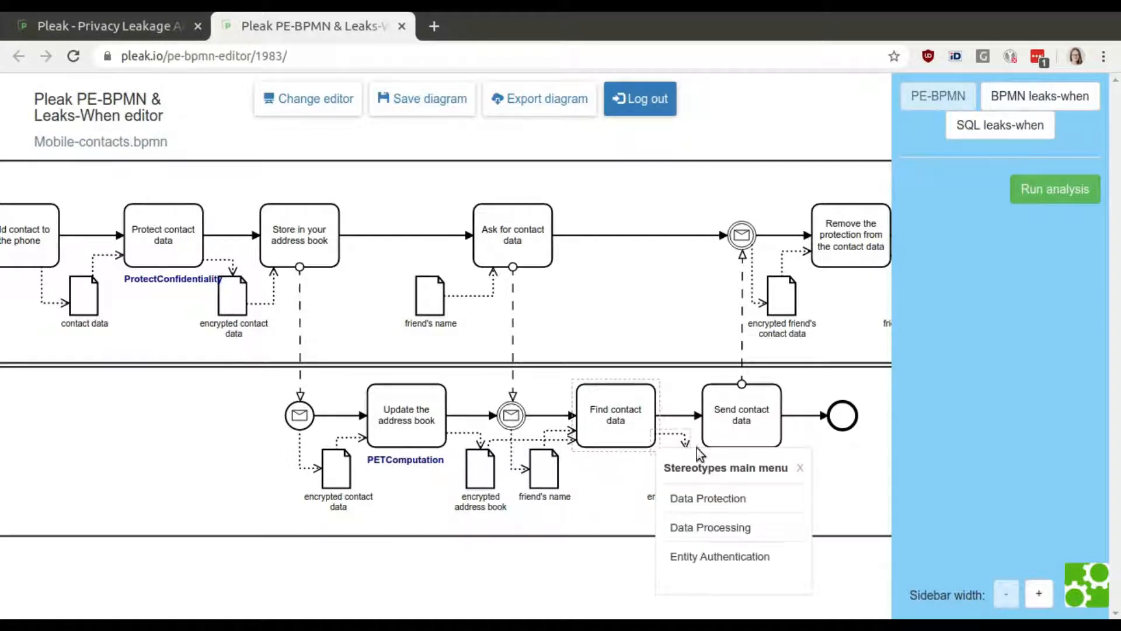
{"action": "left_click", "coordinate": [731, 529]}
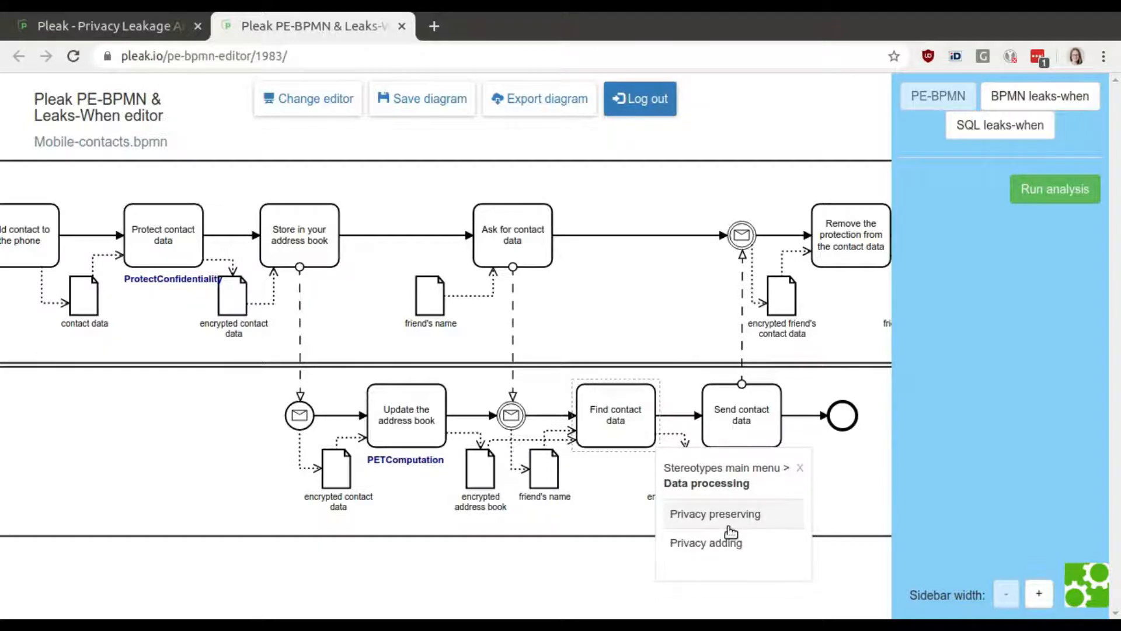
{"action": "left_click", "coordinate": [750, 516]}
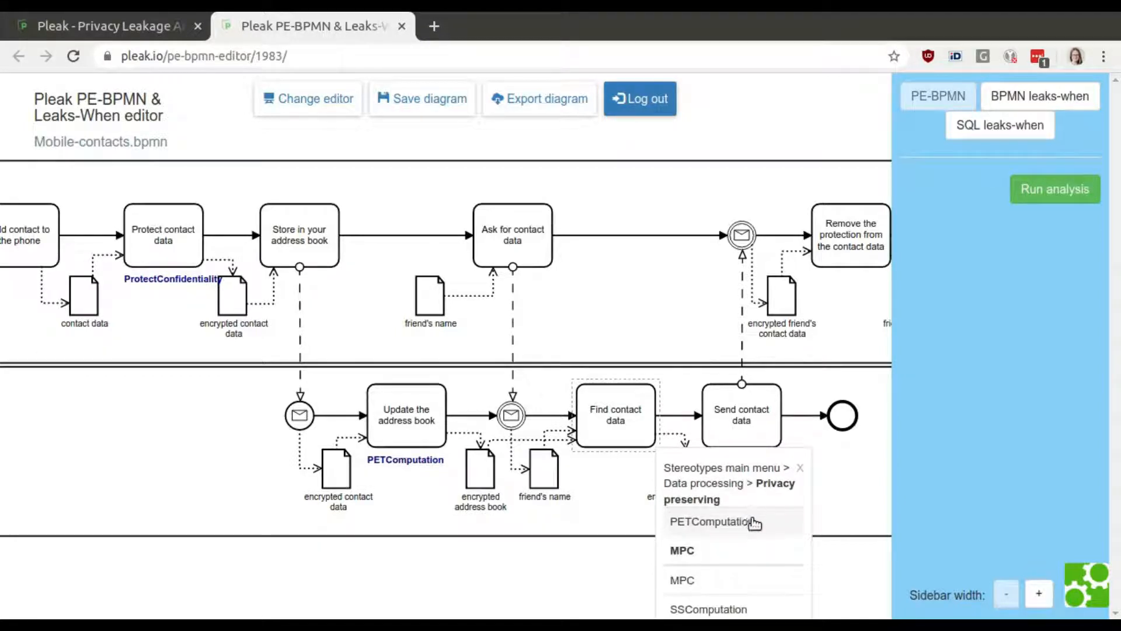
{"action": "left_click", "coordinate": [755, 522]}
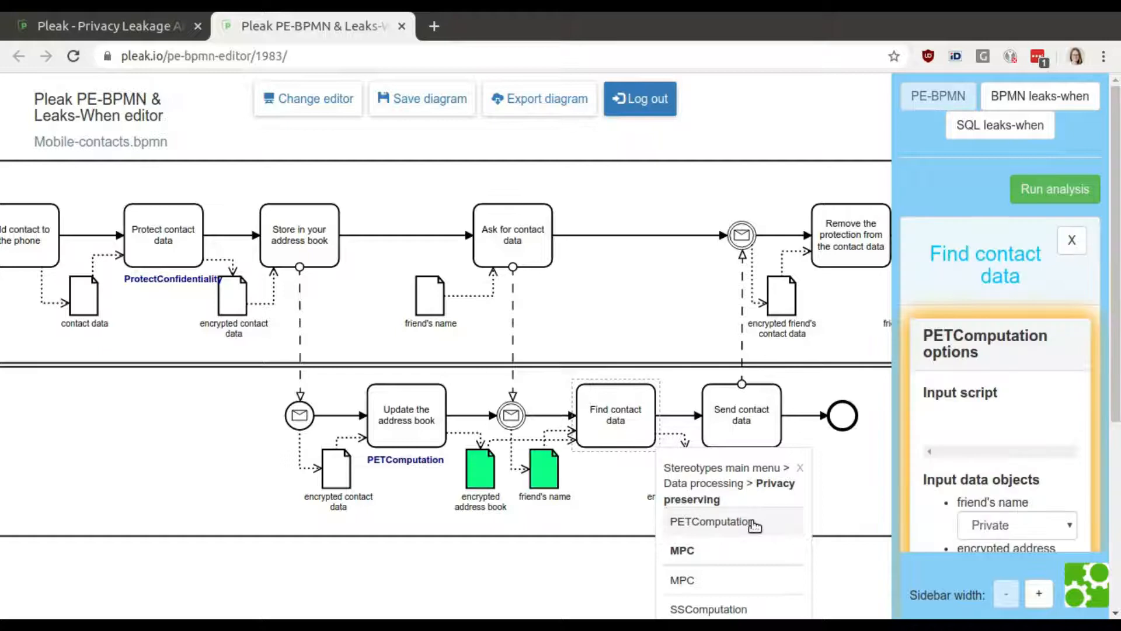
{"action": "scroll", "coordinate": [1118, 393], "scroll_direction": "down", "scroll_amount": 3}
{"action": "scroll", "coordinate": [1118, 393], "scroll_direction": "down", "scroll_amount": 1}
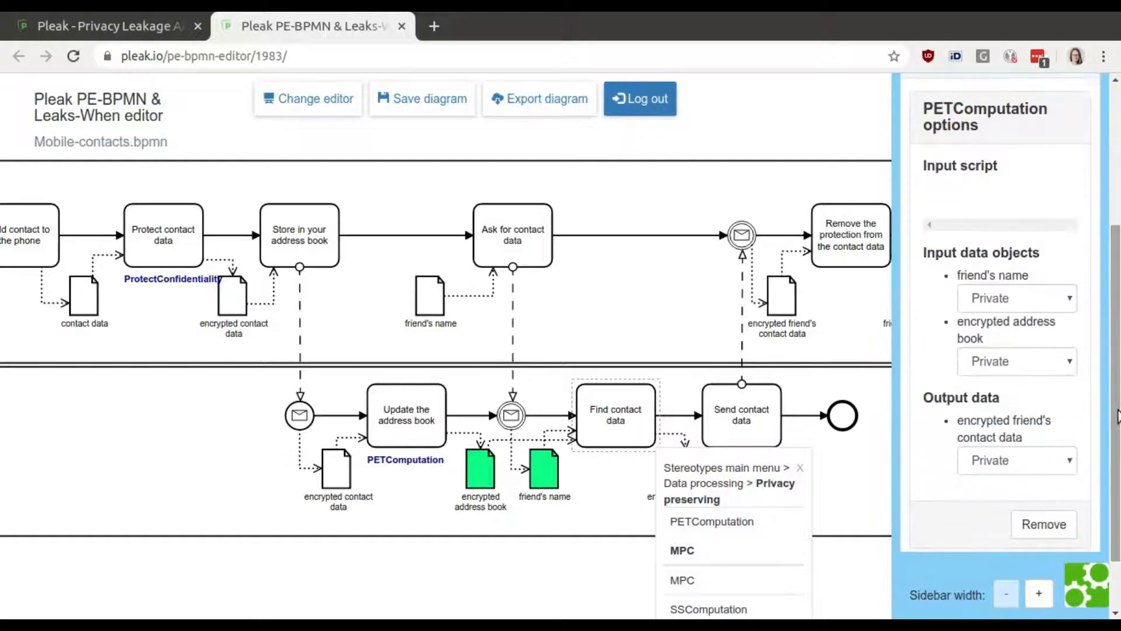
{"action": "left_click", "coordinate": [1007, 293]}
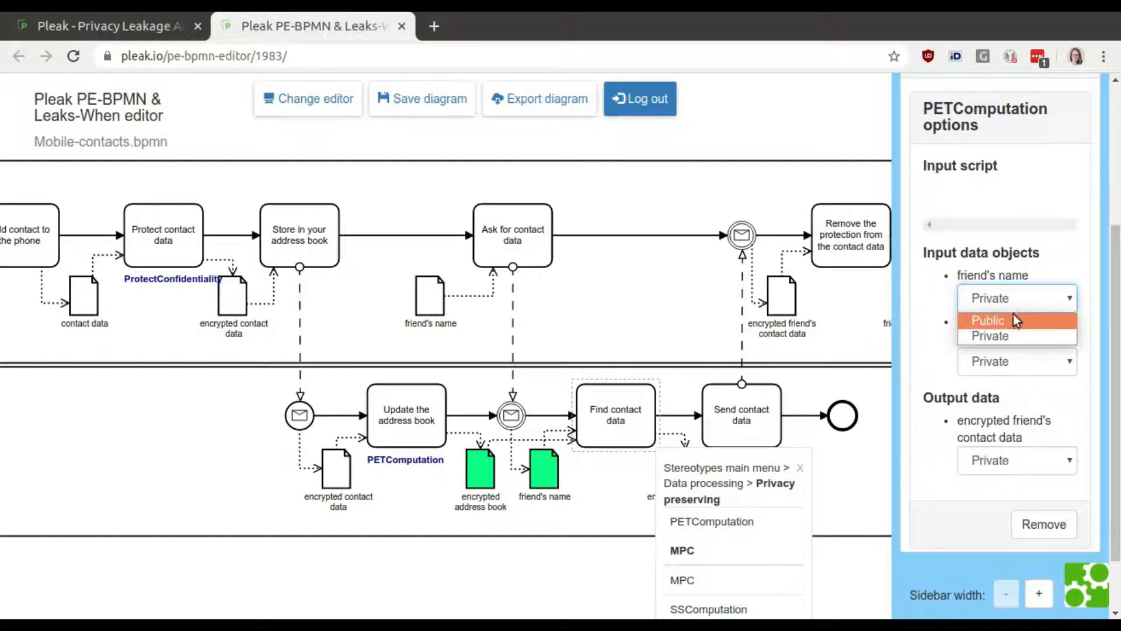
{"action": "left_click", "coordinate": [1015, 320]}
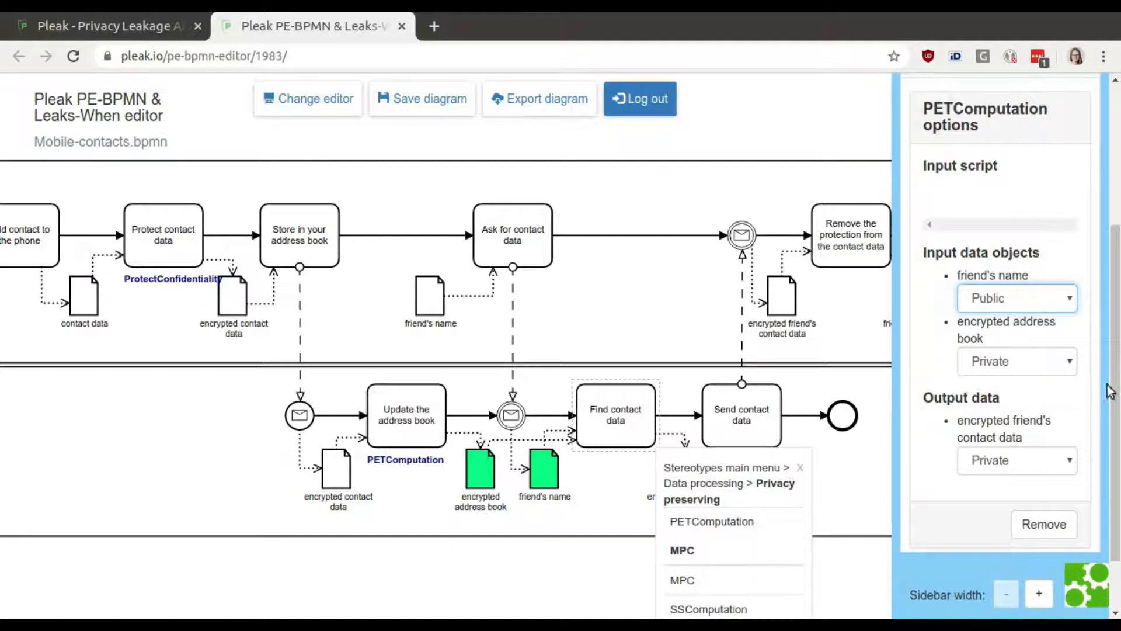
{"action": "scroll", "coordinate": [1117, 435], "scroll_direction": "down", "scroll_amount": 2}
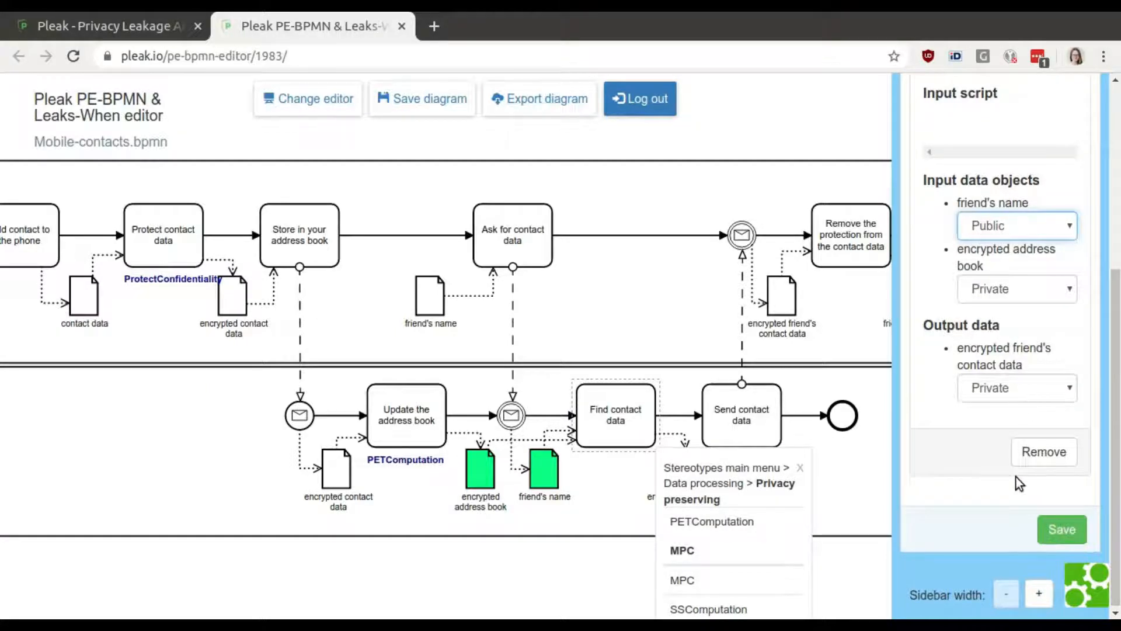
{"action": "left_click", "coordinate": [1062, 529]}
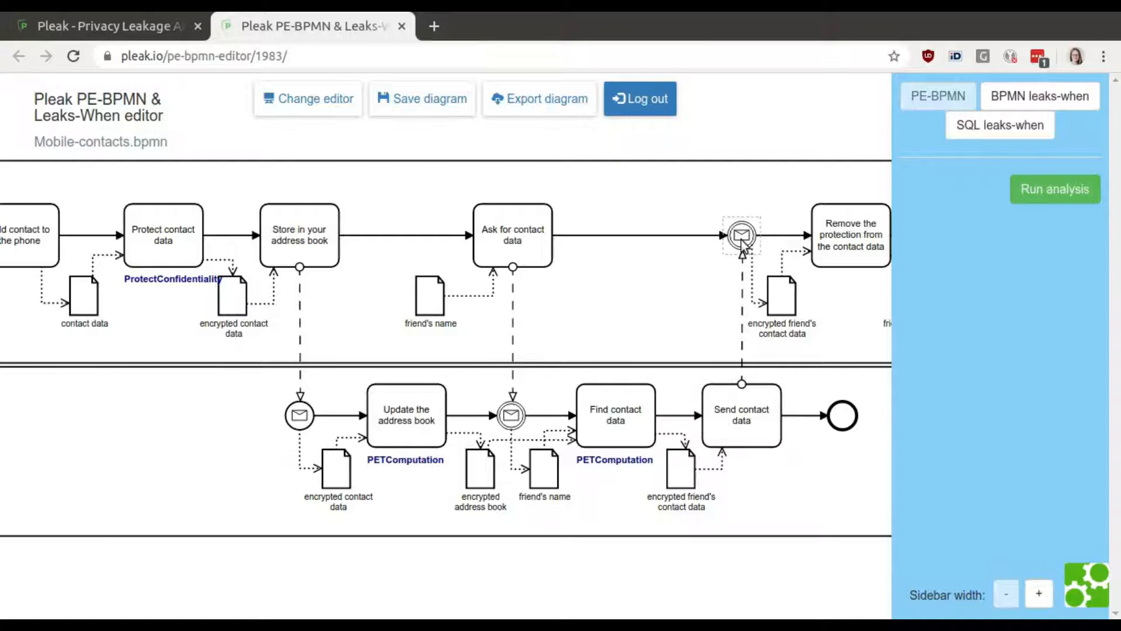
Apply the OpenConfidentiality stereotype to the 'Remove the protection from the contact data' task, save it, and save the diagram.
{"action": "left_click_drag", "start_coordinate": [830, 123], "coordinate": [607, 139]}
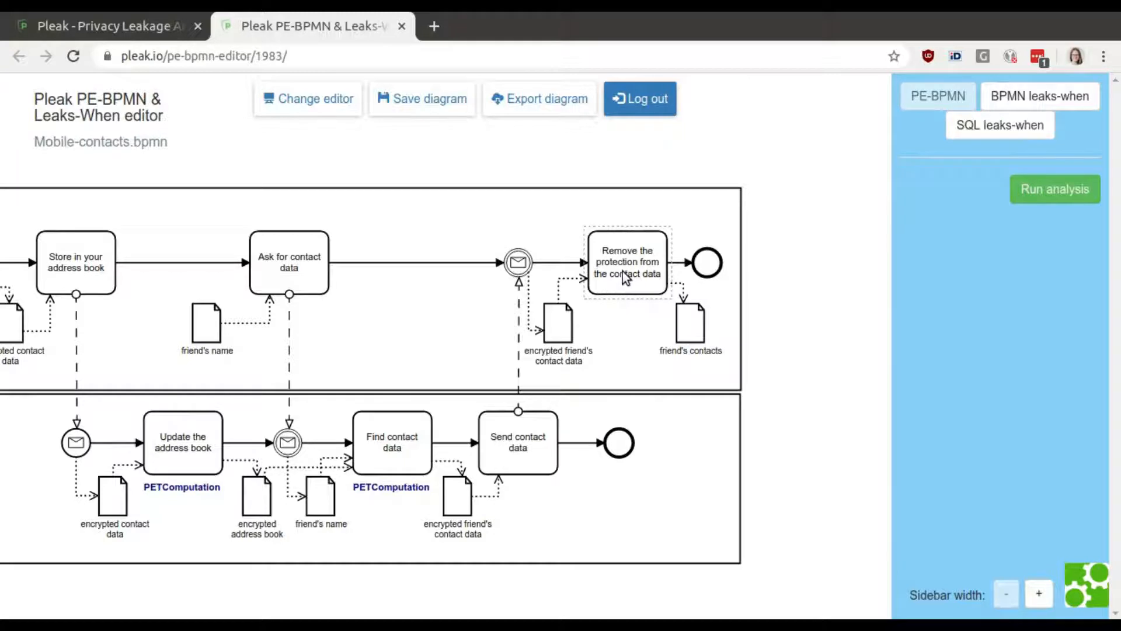
{"action": "left_click", "coordinate": [645, 245]}
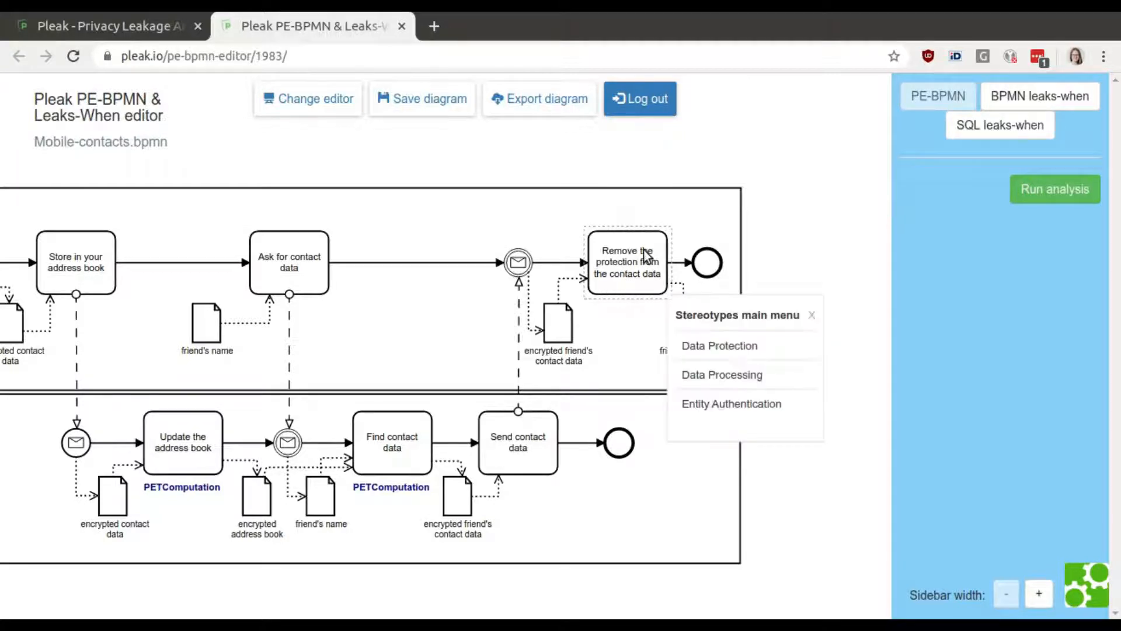
{"action": "left_click", "coordinate": [745, 350]}
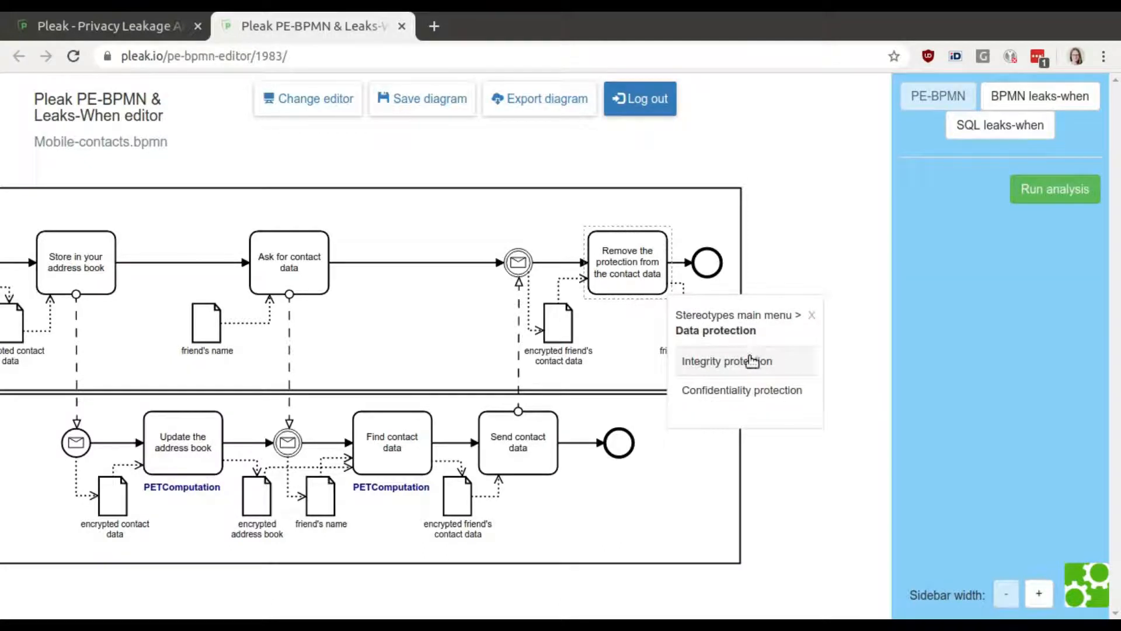
{"action": "left_click", "coordinate": [762, 396]}
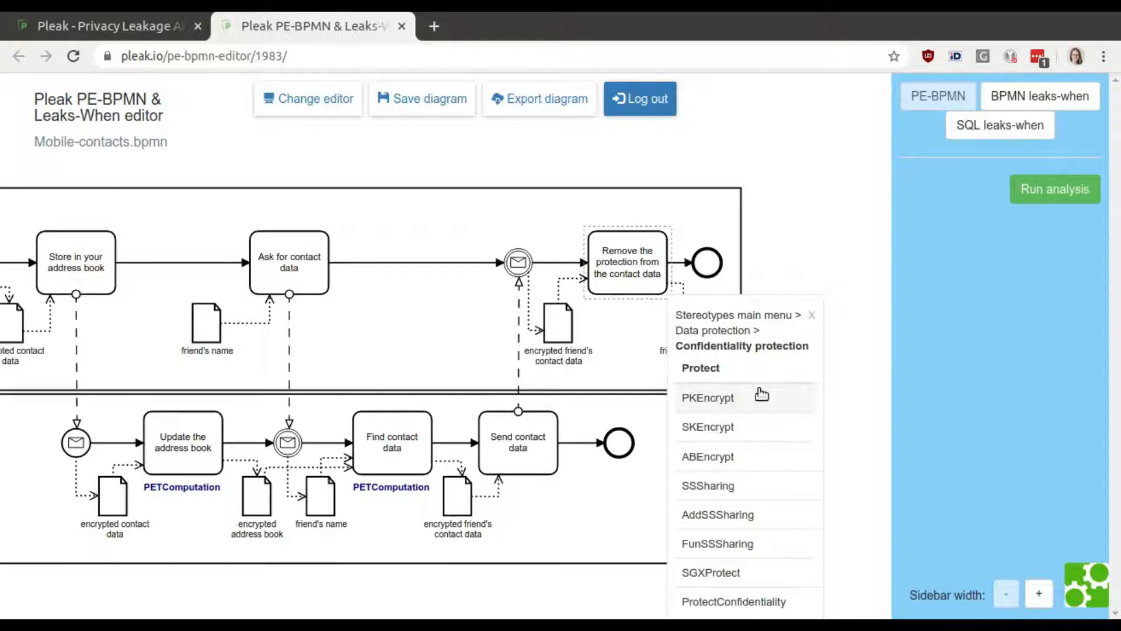
{"action": "left_click_drag", "start_coordinate": [837, 476], "coordinate": [832, 380]}
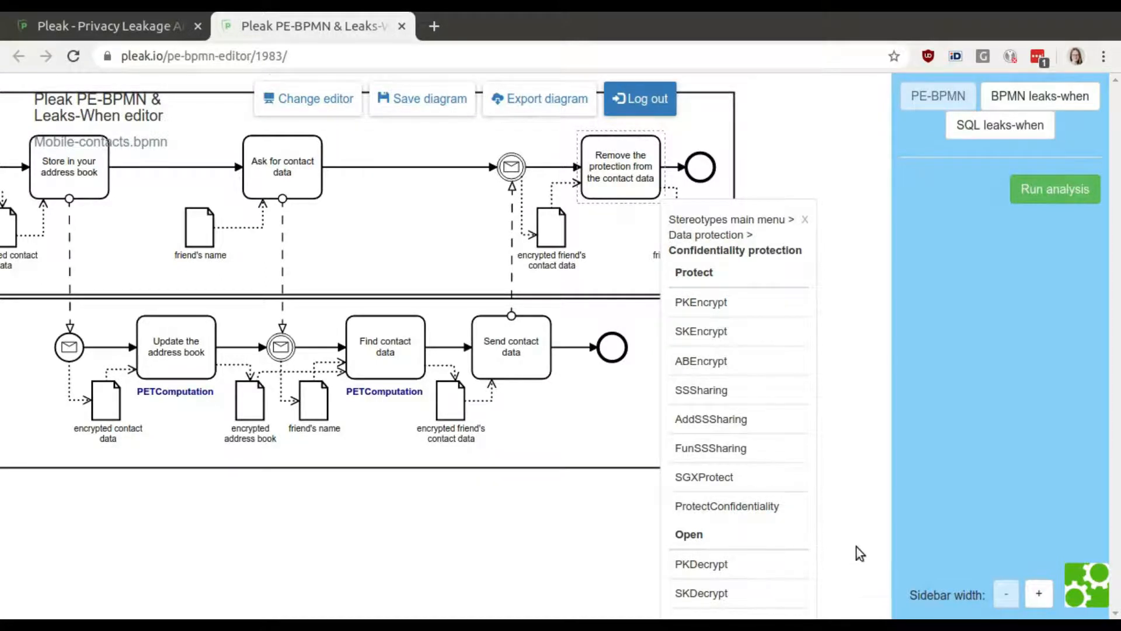
{"action": "scroll", "coordinate": [853, 408], "scroll_direction": "down", "scroll_amount": 5}
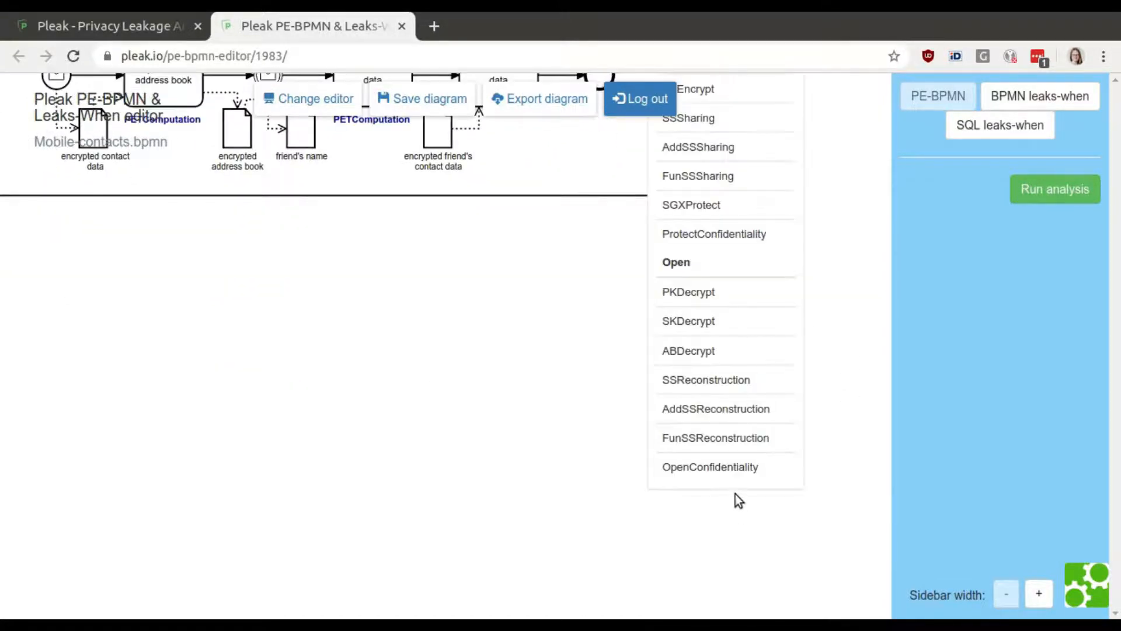
{"action": "left_click", "coordinate": [696, 472]}
{"action": "left_click_drag", "start_coordinate": [1116, 386], "coordinate": [1115, 477]}
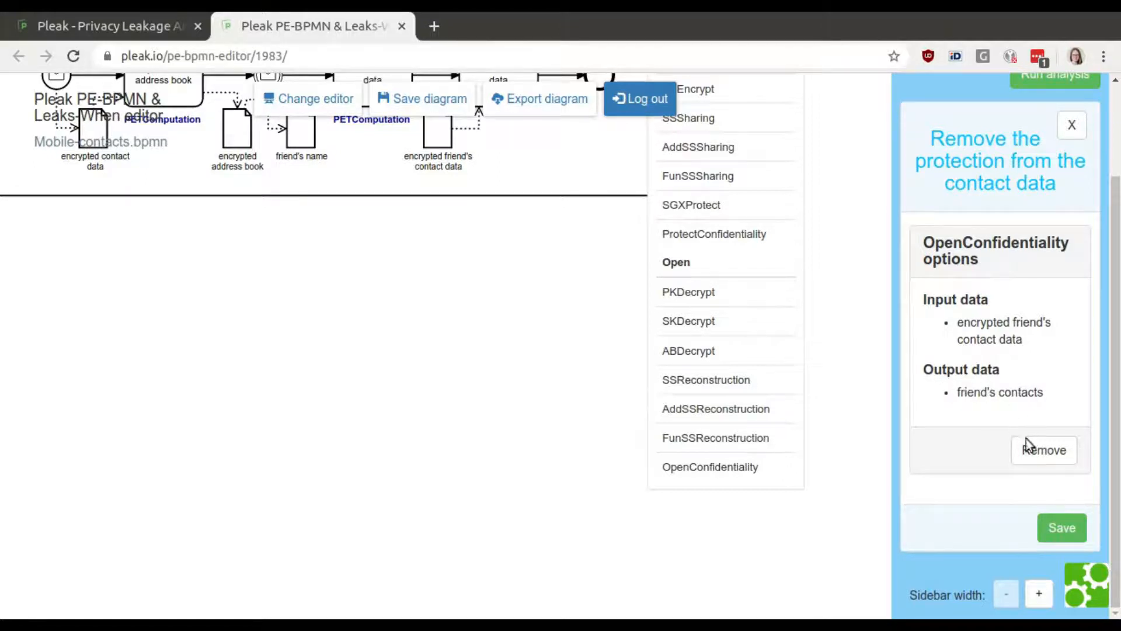
{"action": "left_click", "coordinate": [1061, 528]}
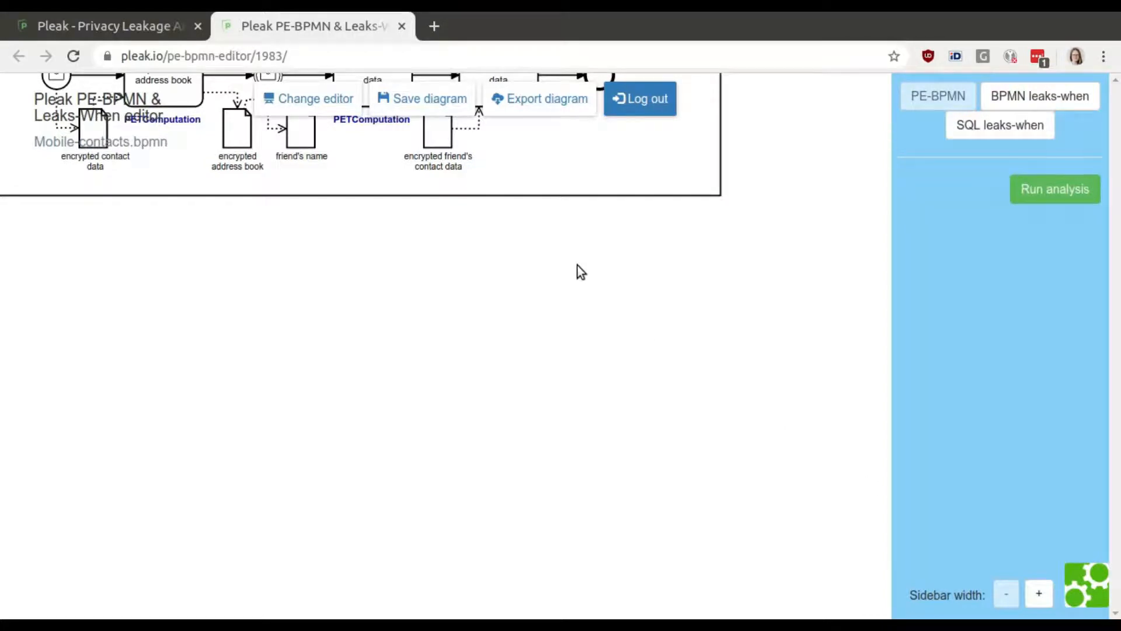
{"action": "left_click", "coordinate": [424, 103]}
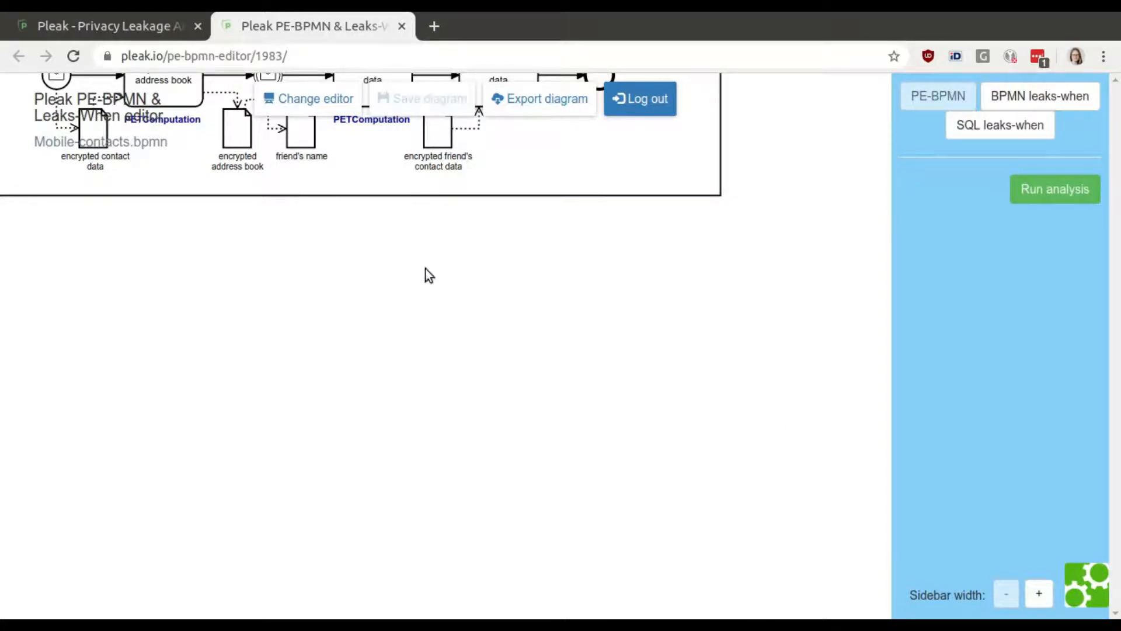
Inspect the PETComputation options of the 'Update the address book' task and close them.
{"action": "left_click_drag", "start_coordinate": [404, 358], "coordinate": [528, 568]}
{"action": "left_click_drag", "start_coordinate": [527, 608], "coordinate": [608, 606]}
{"action": "left_click_drag", "start_coordinate": [394, 531], "coordinate": [394, 566]}
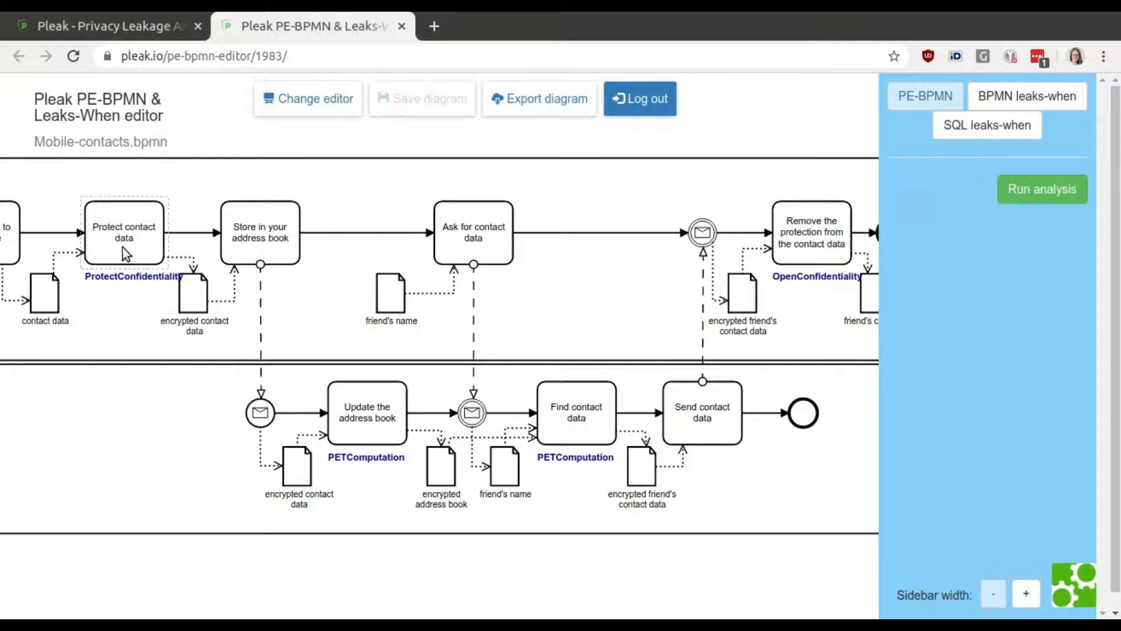
{"action": "left_click", "coordinate": [378, 418]}
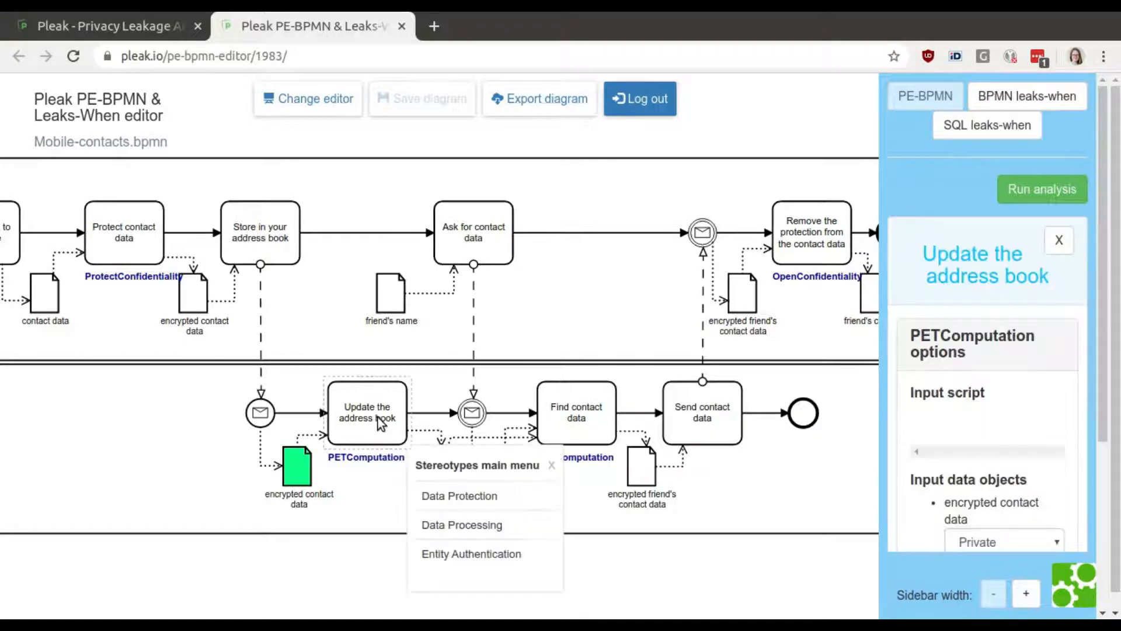
{"action": "left_click", "coordinate": [552, 466]}
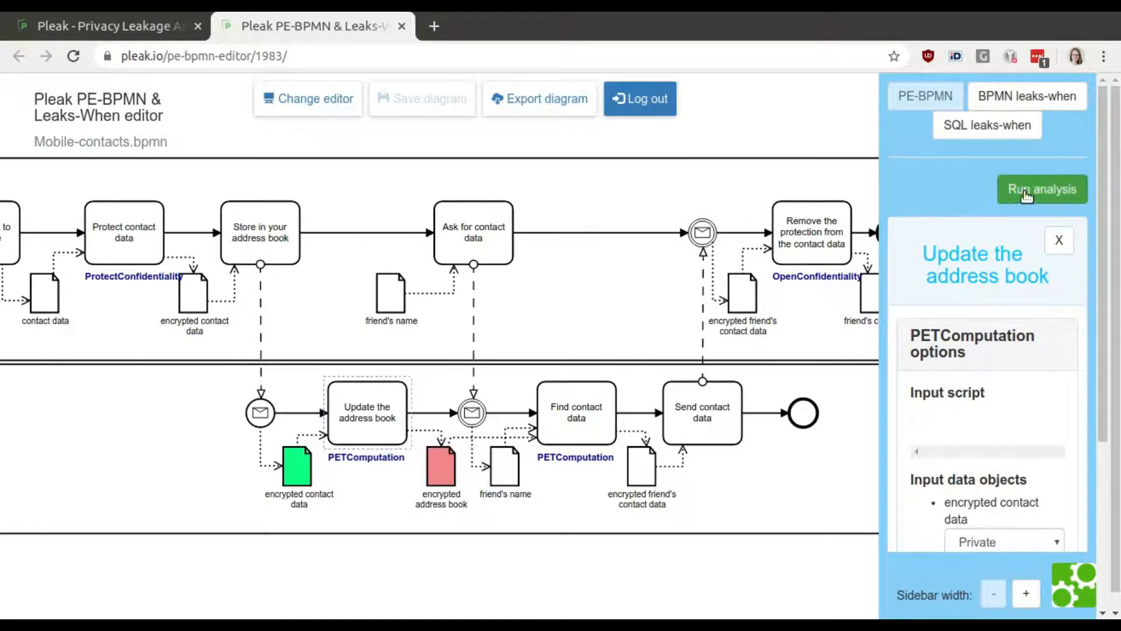
{"action": "left_click", "coordinate": [1058, 240]}
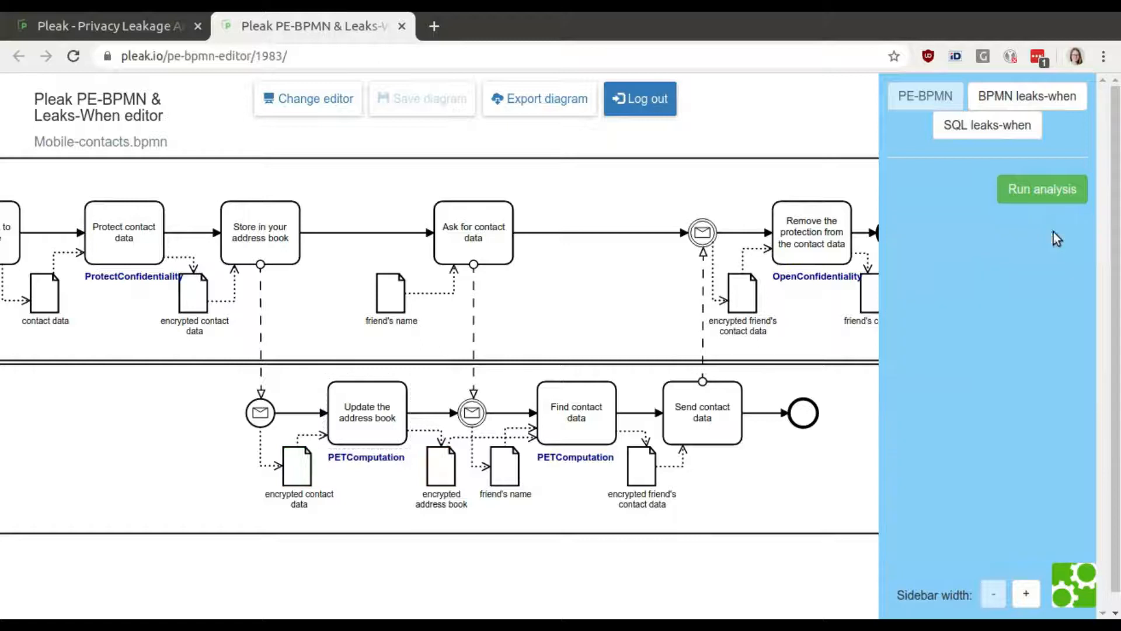
Run the analysis and examine the simple disclosure analysis report, then close it.
{"action": "left_click", "coordinate": [1042, 196]}
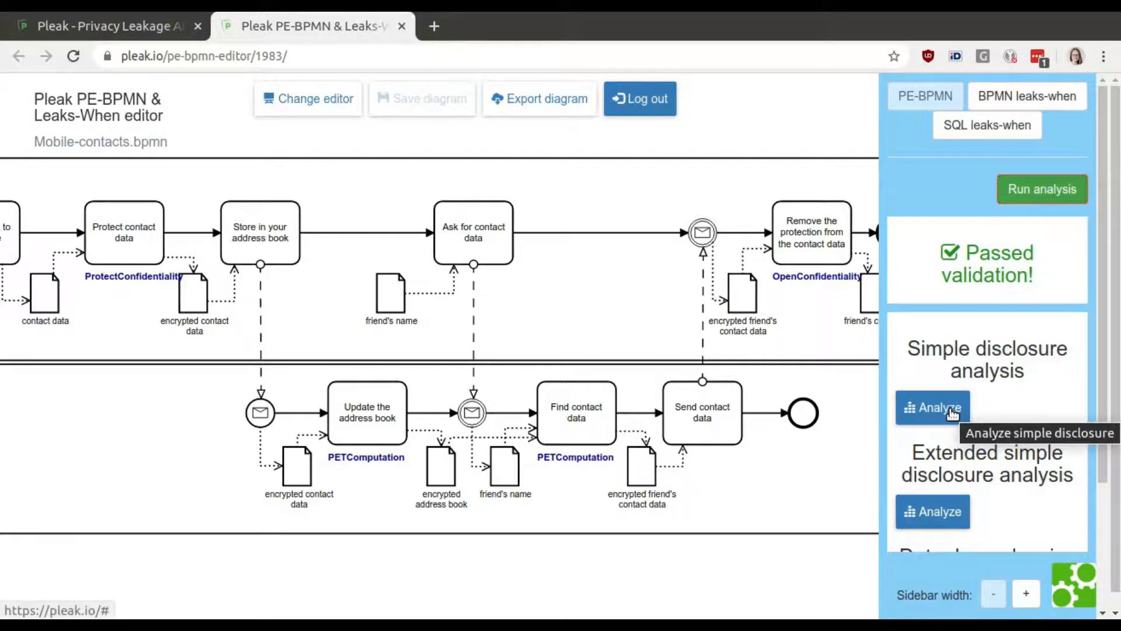
{"action": "left_click", "coordinate": [935, 407]}
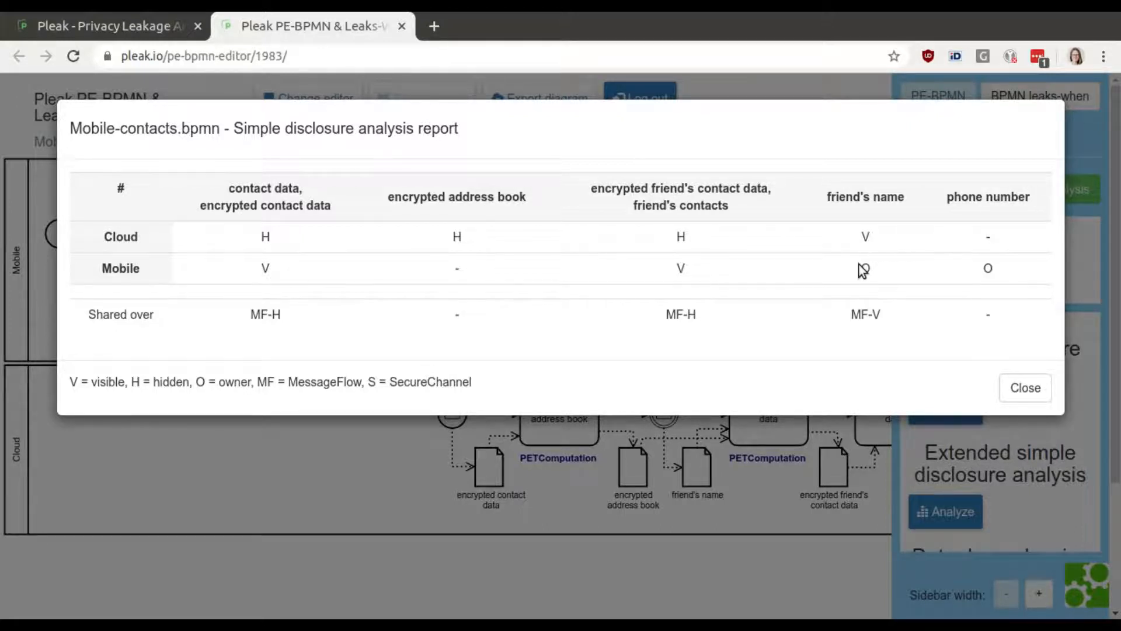
{"action": "left_click_drag", "start_coordinate": [878, 265], "coordinate": [1008, 258]}
{"action": "left_click", "coordinate": [1008, 261]}
{"action": "left_click_drag", "start_coordinate": [157, 316], "coordinate": [87, 316]}
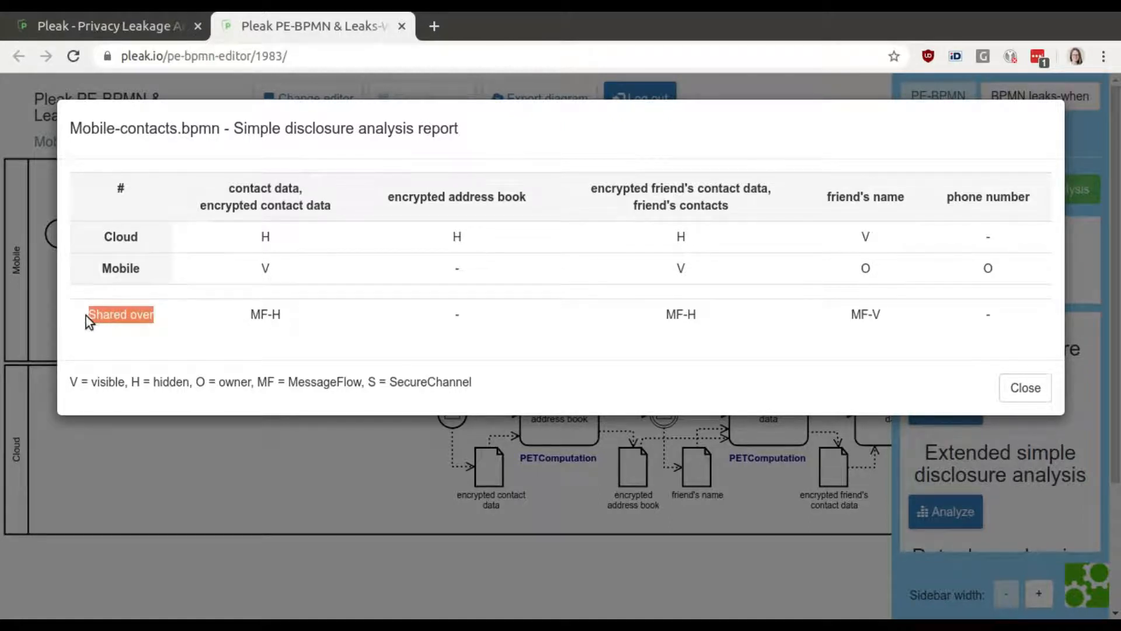
{"action": "left_click", "coordinate": [163, 317]}
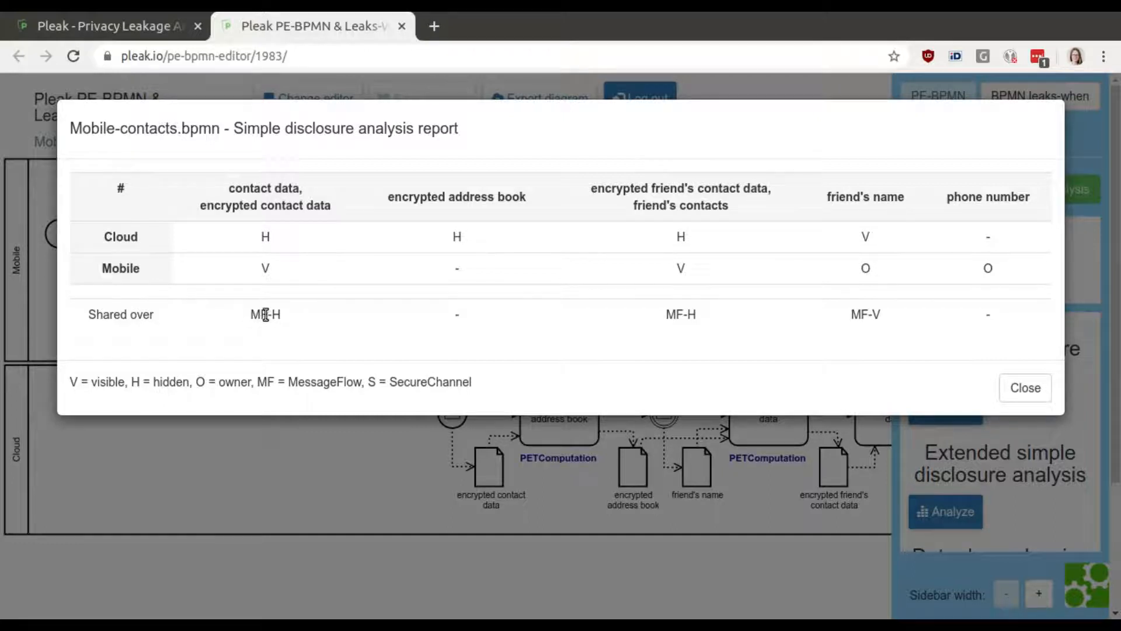
{"action": "left_click_drag", "start_coordinate": [283, 313], "coordinate": [250, 314]}
{"action": "left_click", "coordinate": [1015, 390]}
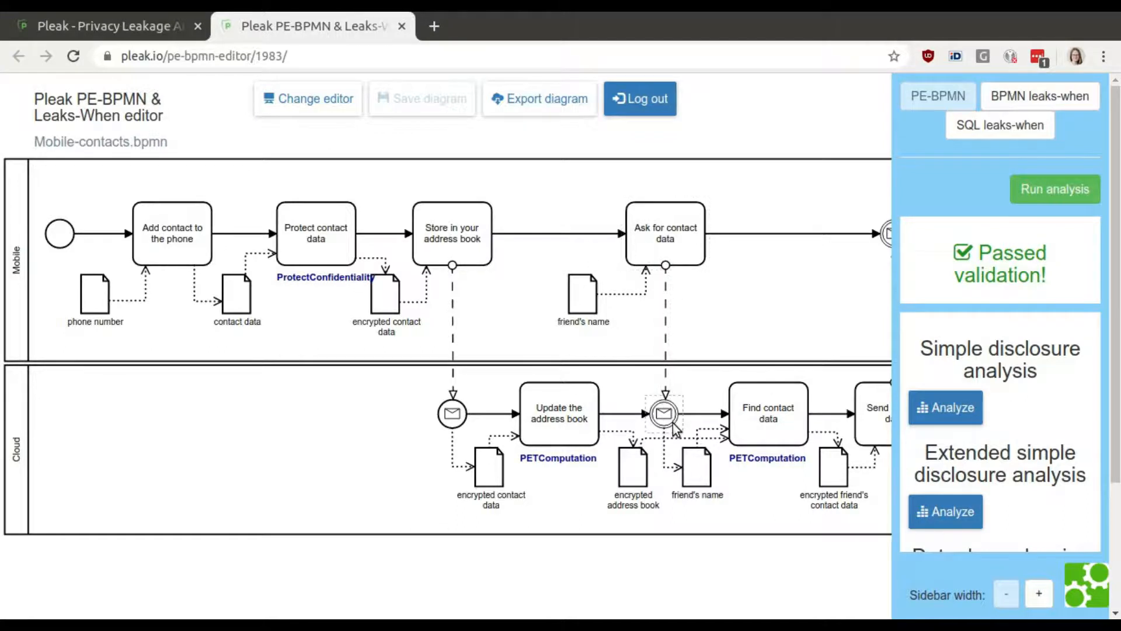
Apply the SecureChannel stereotype to the message flow carrying the friend's name, save it, and save the diagram.
{"action": "left_click", "coordinate": [667, 341]}
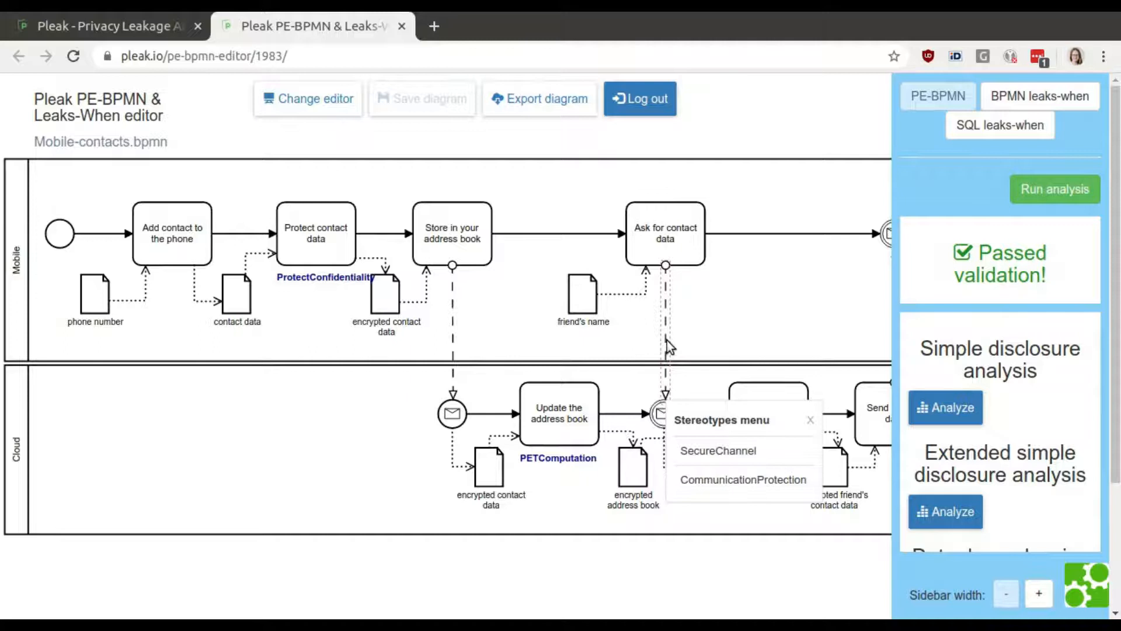
{"action": "left_click", "coordinate": [746, 460]}
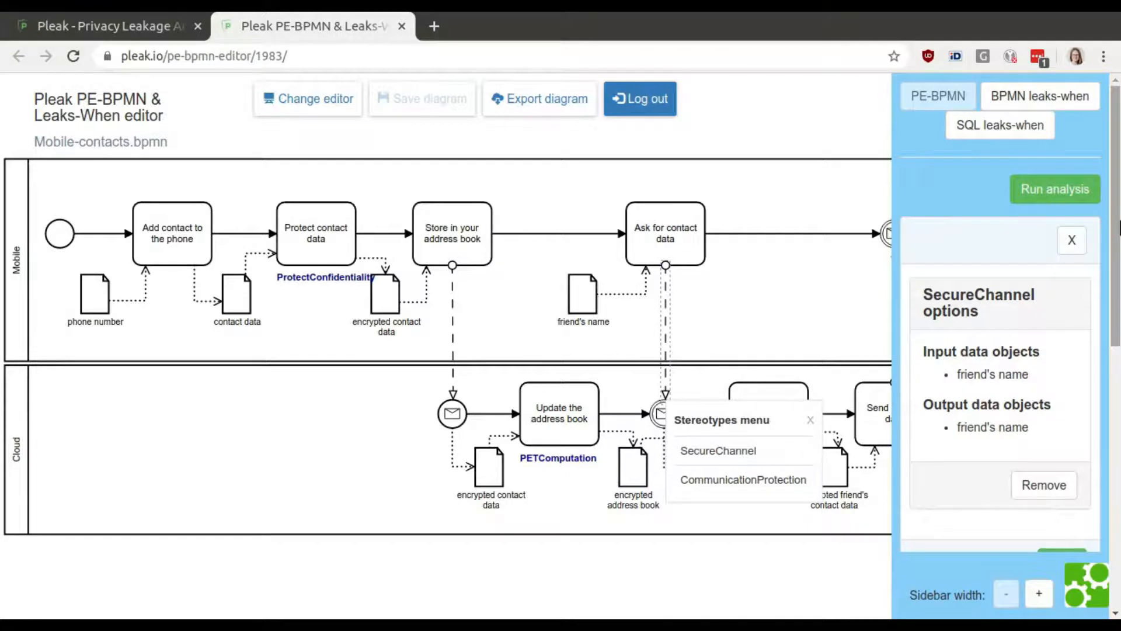
{"action": "left_click_drag", "start_coordinate": [1118, 230], "coordinate": [1119, 278]}
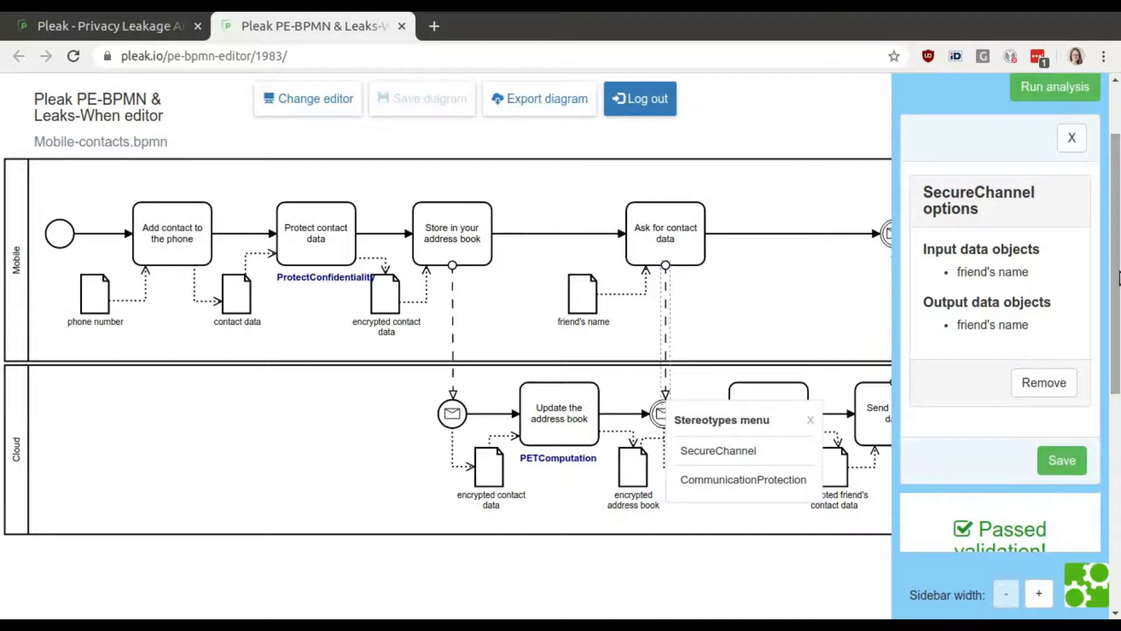
{"action": "left_click", "coordinate": [1063, 462]}
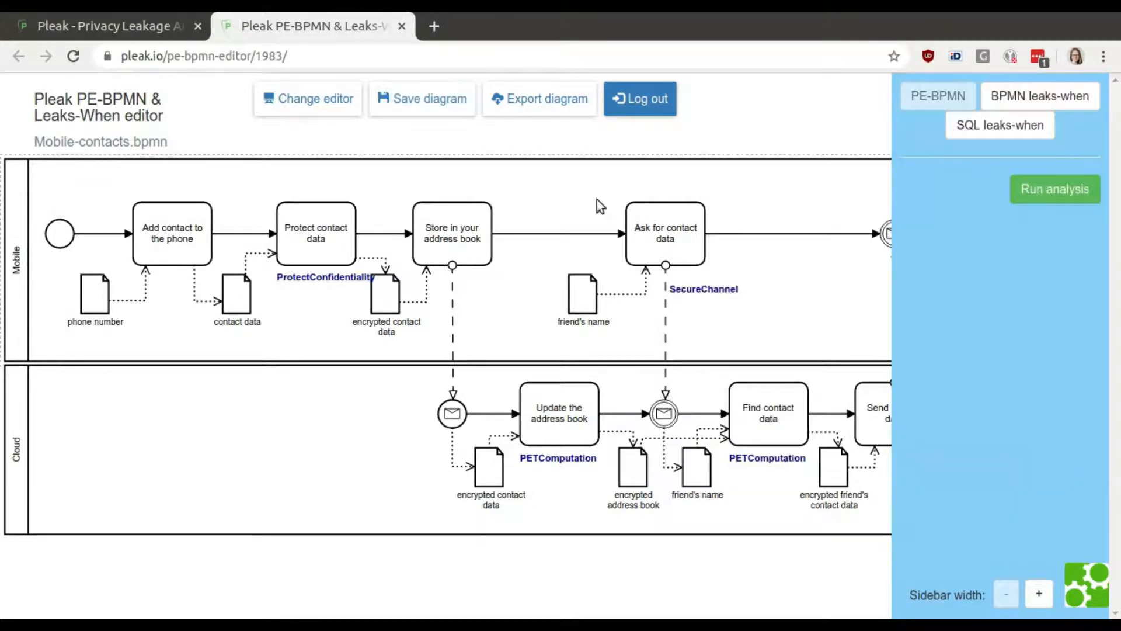
{"action": "left_click", "coordinate": [421, 98]}
Reload the page, rerun the analysis and review the simple disclosure analysis report.
{"action": "left_click", "coordinate": [453, 58]}
{"action": "key", "text": "Return"}
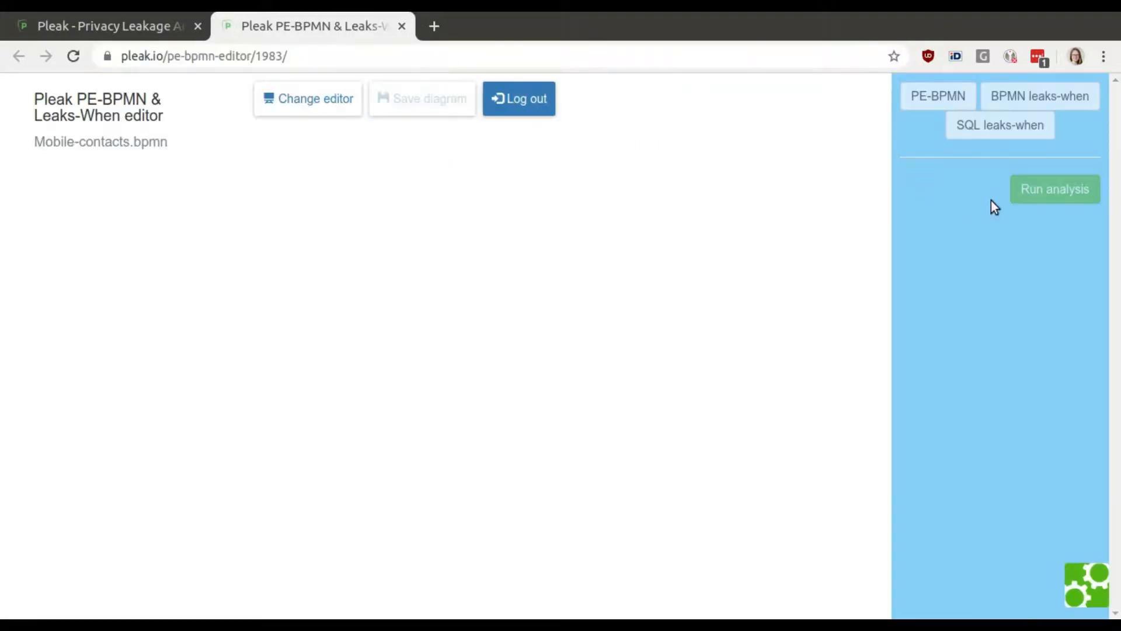
{"action": "left_click", "coordinate": [1043, 187]}
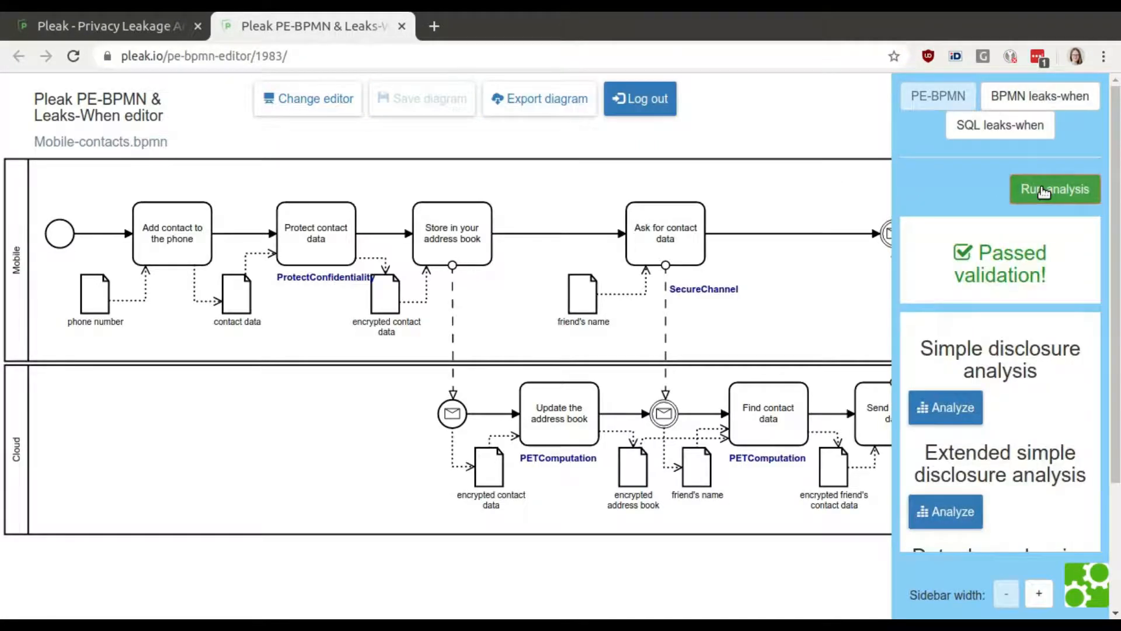
{"action": "left_click", "coordinate": [944, 412]}
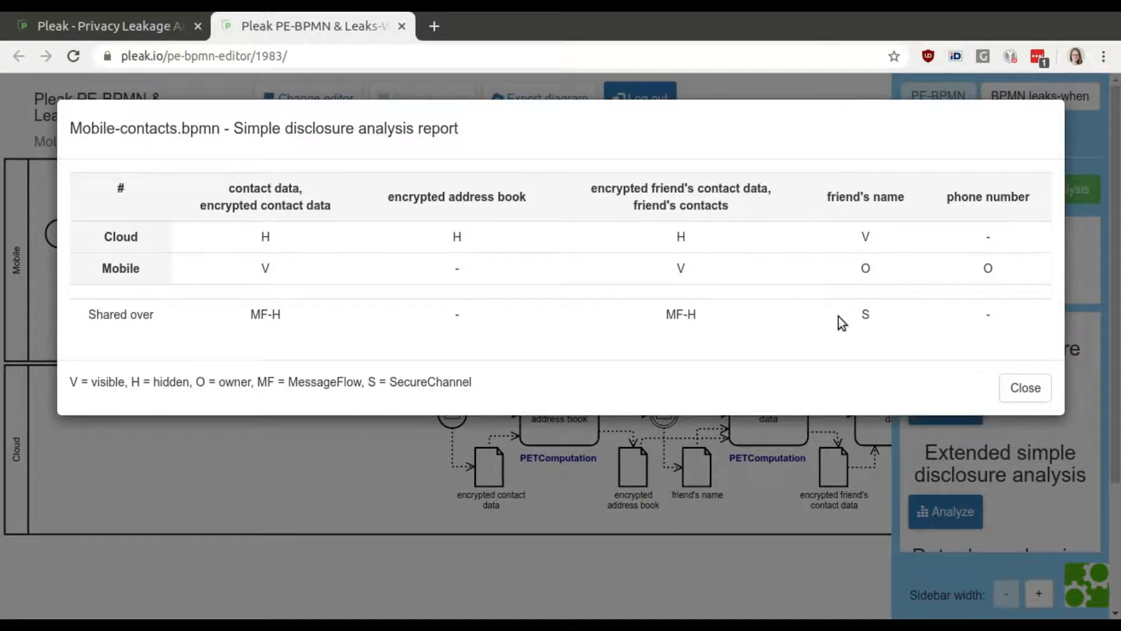
{"action": "left_click", "coordinate": [1017, 392]}
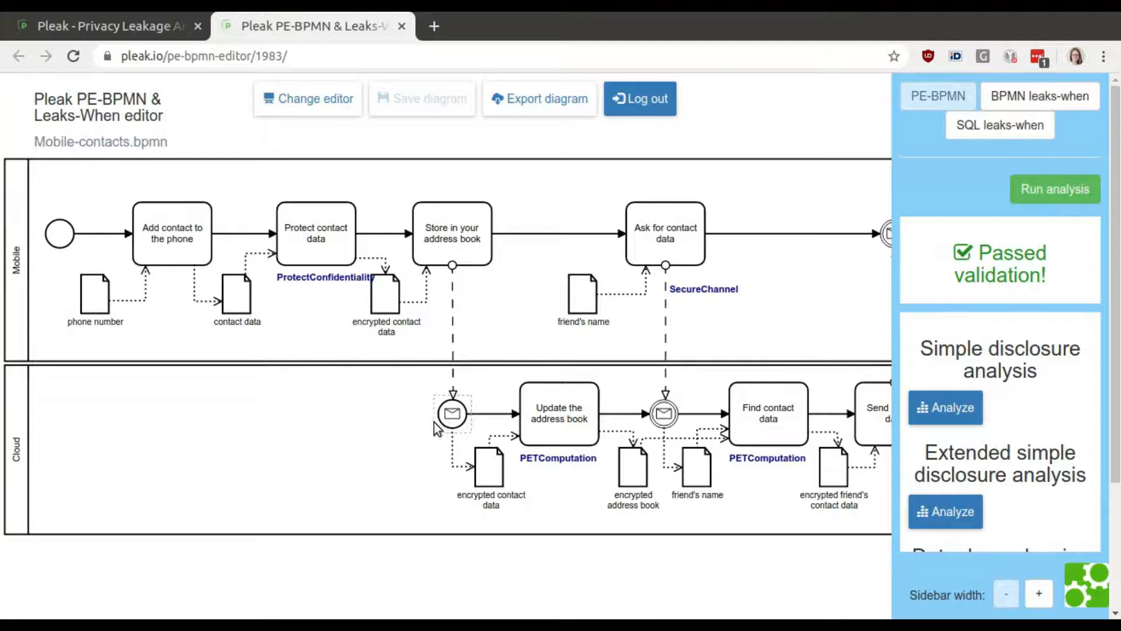
Browse the stereotype menus of 'Store in your address book', the message flow and the phone number data object.
{"action": "left_click", "coordinate": [450, 246]}
{"action": "left_click", "coordinate": [450, 245]}
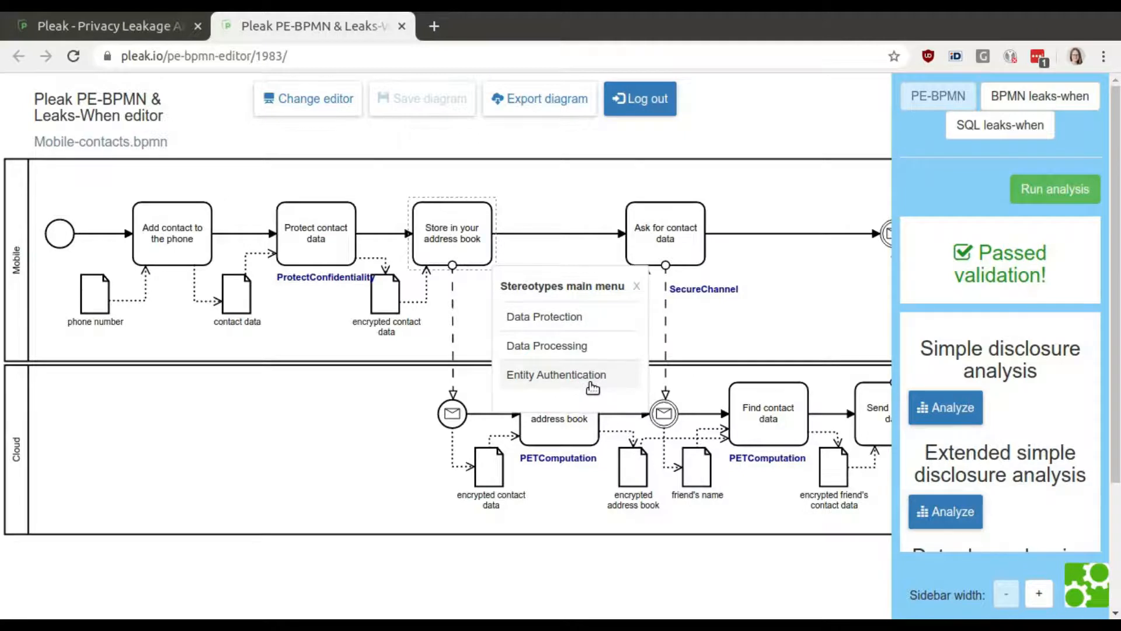
{"action": "left_click", "coordinate": [667, 336]}
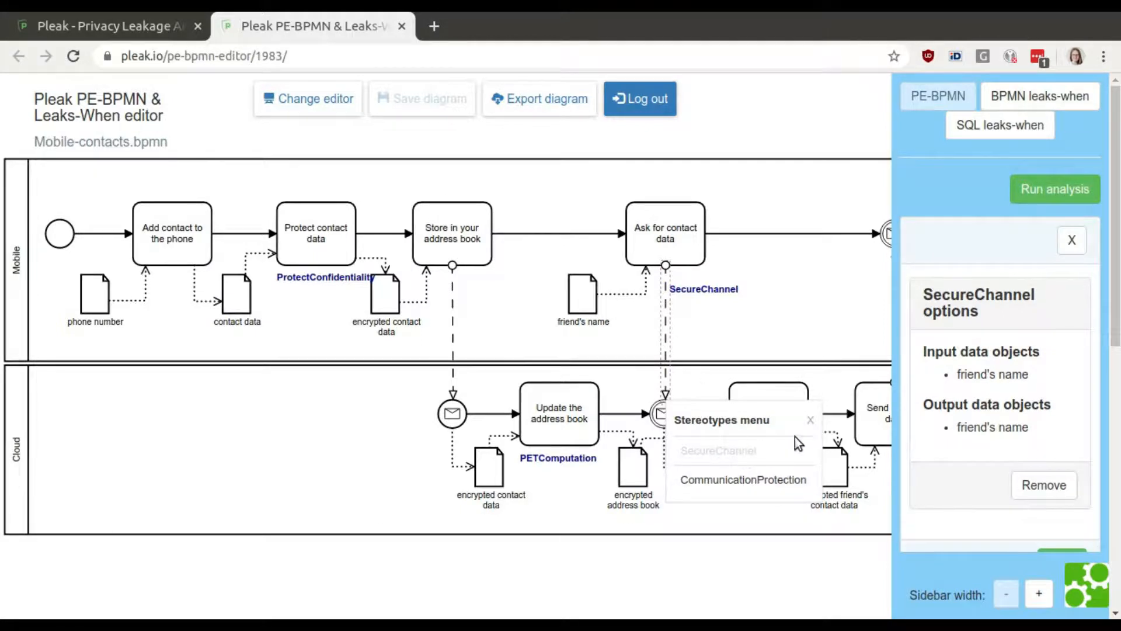
{"action": "left_click", "coordinate": [814, 423]}
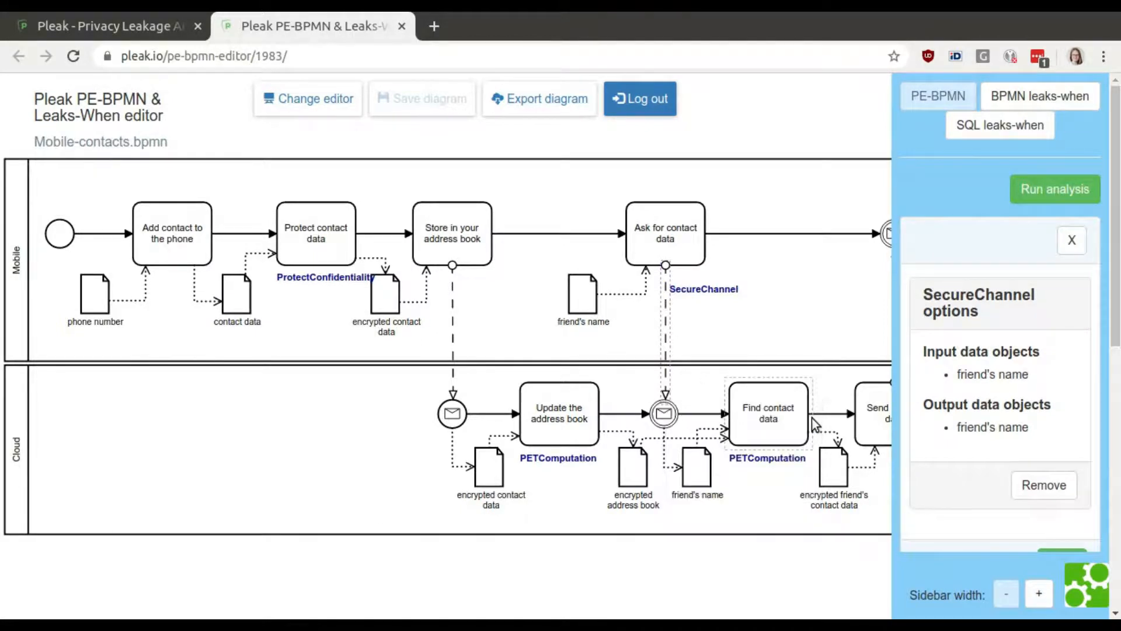
{"action": "left_click", "coordinate": [94, 299]}
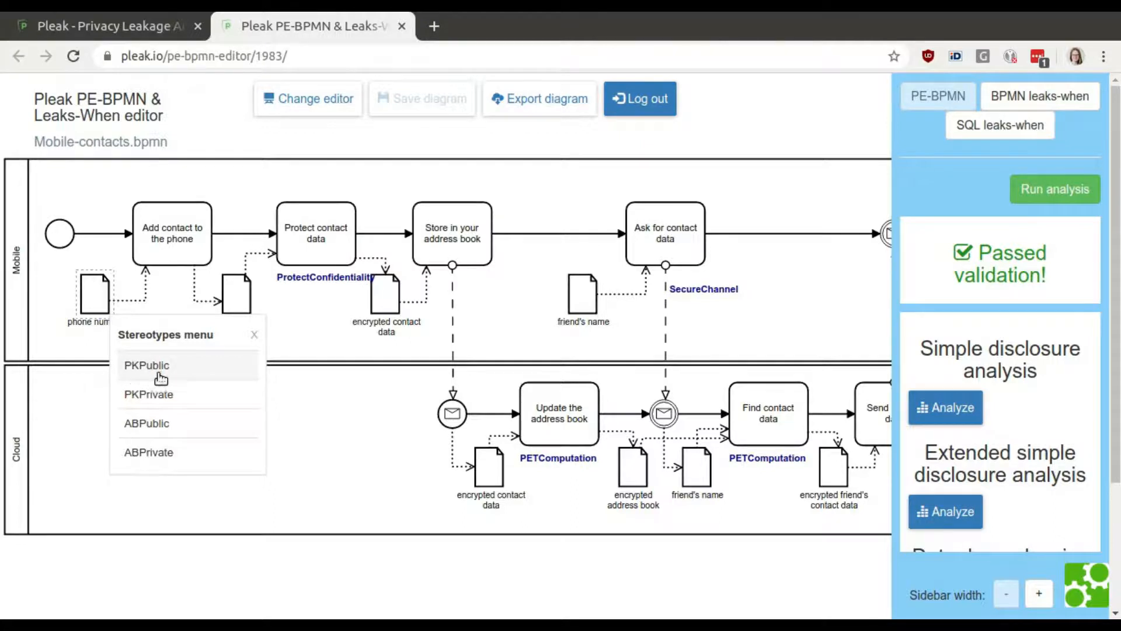
{"action": "left_click", "coordinate": [255, 335]}
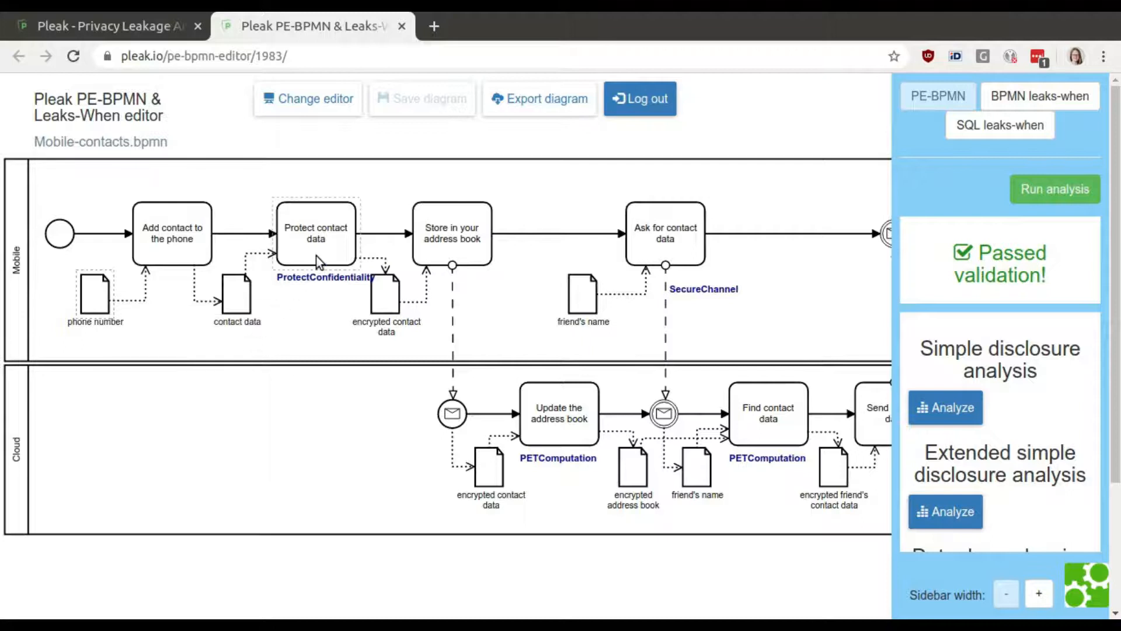
Browse the Confidentiality protection stereotypes available for the 'Protect contact data' task, then close the menu.
{"action": "left_click", "coordinate": [316, 255]}
{"action": "left_click", "coordinate": [413, 316]}
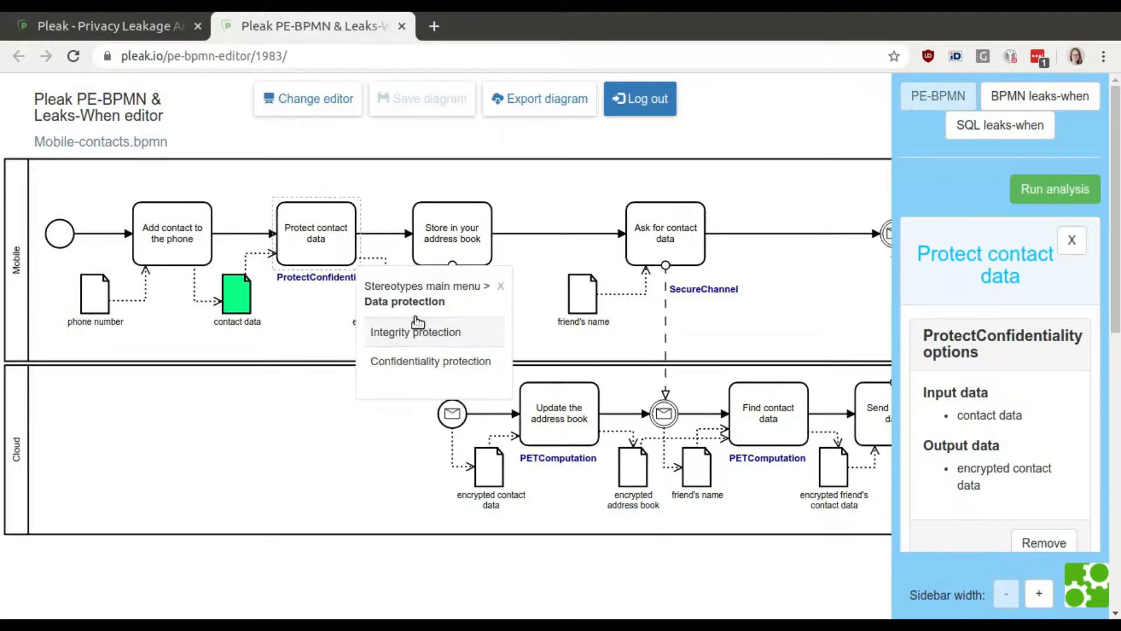
{"action": "left_click", "coordinate": [445, 358]}
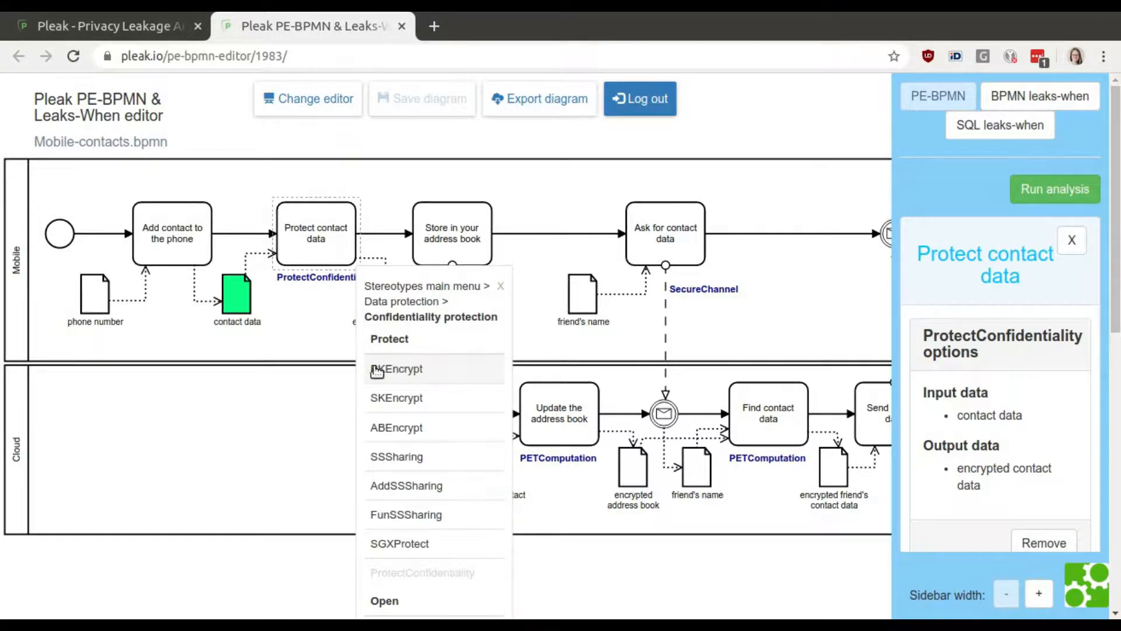
{"action": "scroll", "coordinate": [452, 478], "scroll_direction": "down", "scroll_amount": 2}
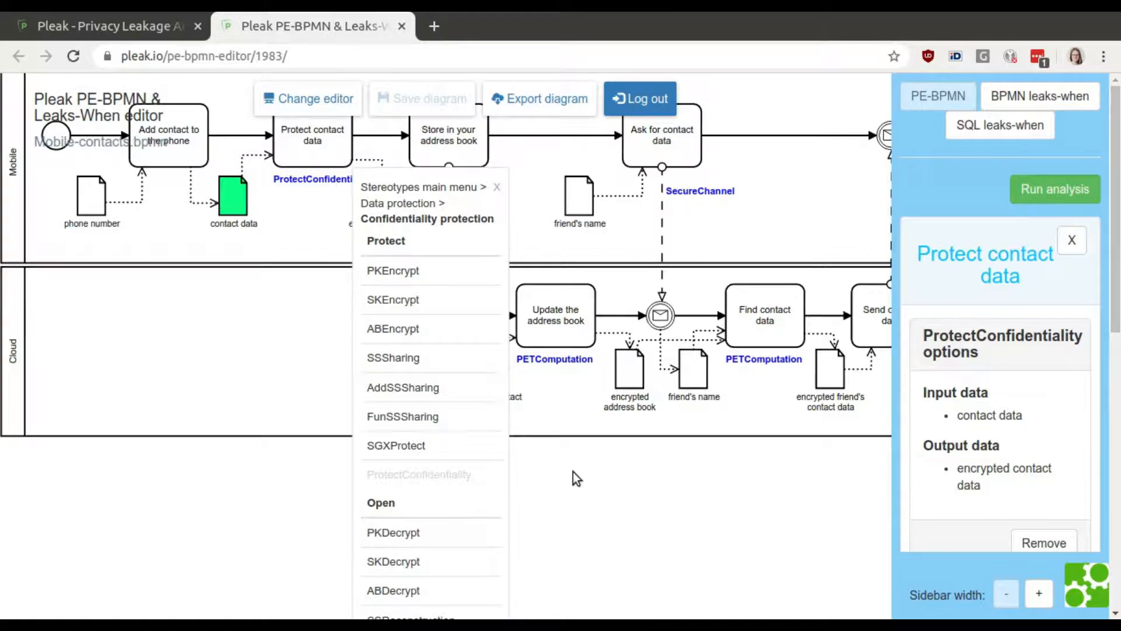
{"action": "left_click", "coordinate": [497, 189]}
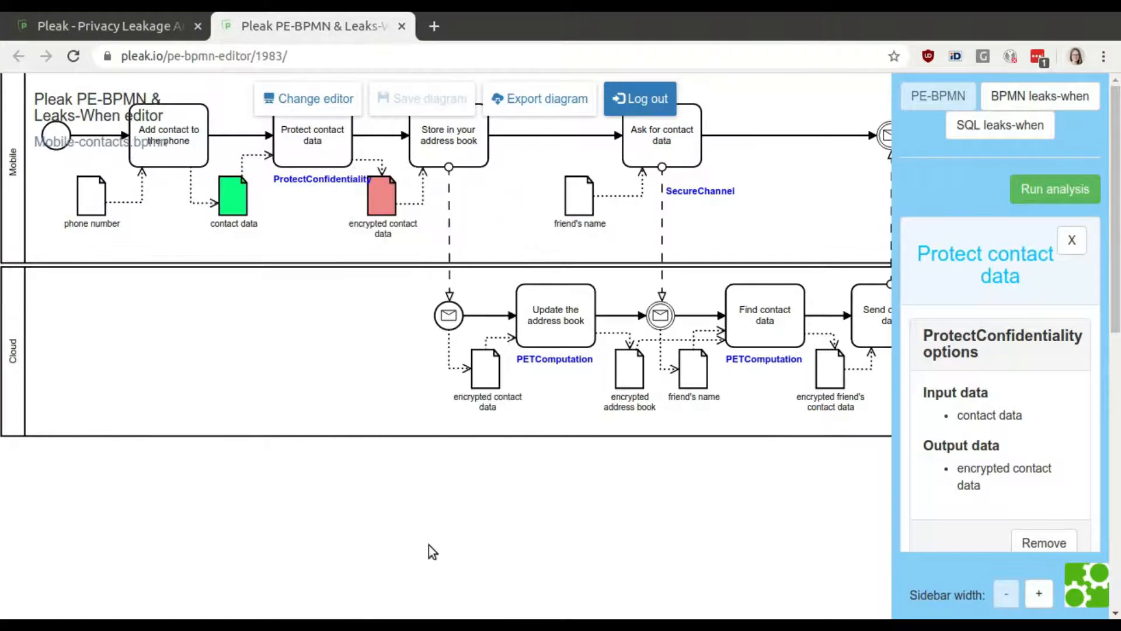
{"action": "left_click_drag", "start_coordinate": [426, 506], "coordinate": [434, 592]}
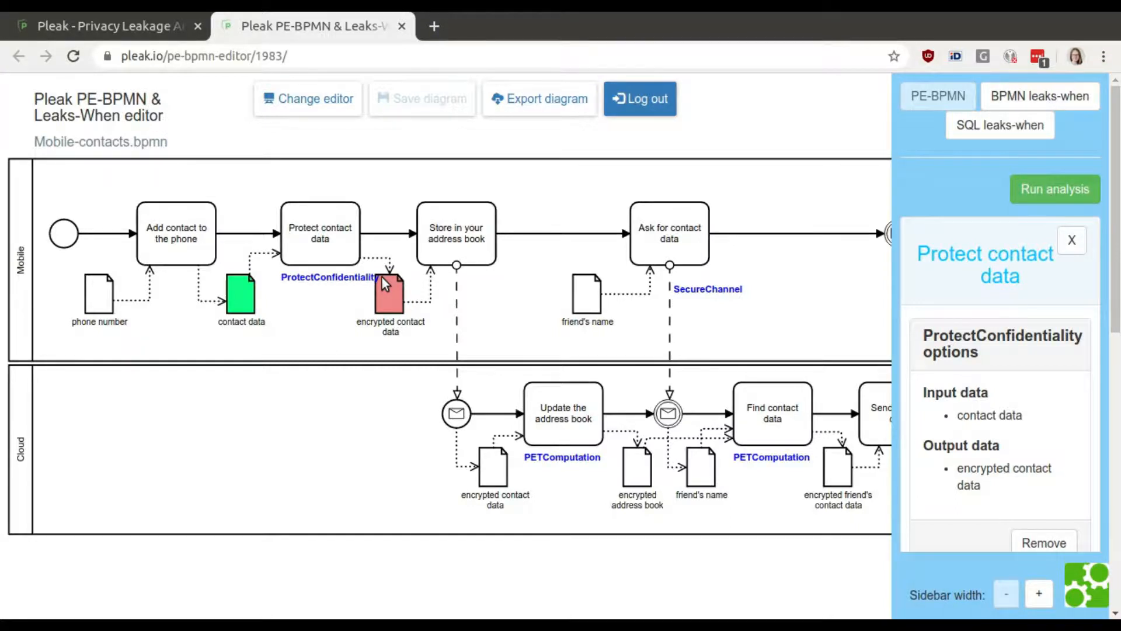
Open the Pleak wiki stereotypes page and read the encryption stereotype and PE-BPMN language documentation.
{"action": "left_click", "coordinate": [338, 259]}
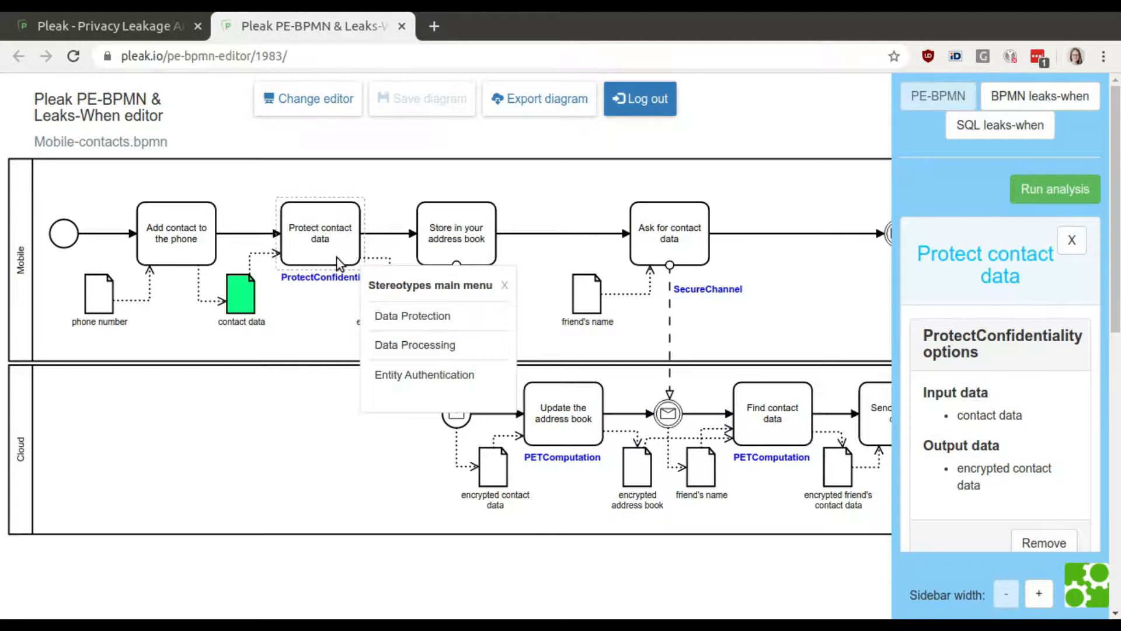
{"action": "left_click", "coordinate": [505, 287]}
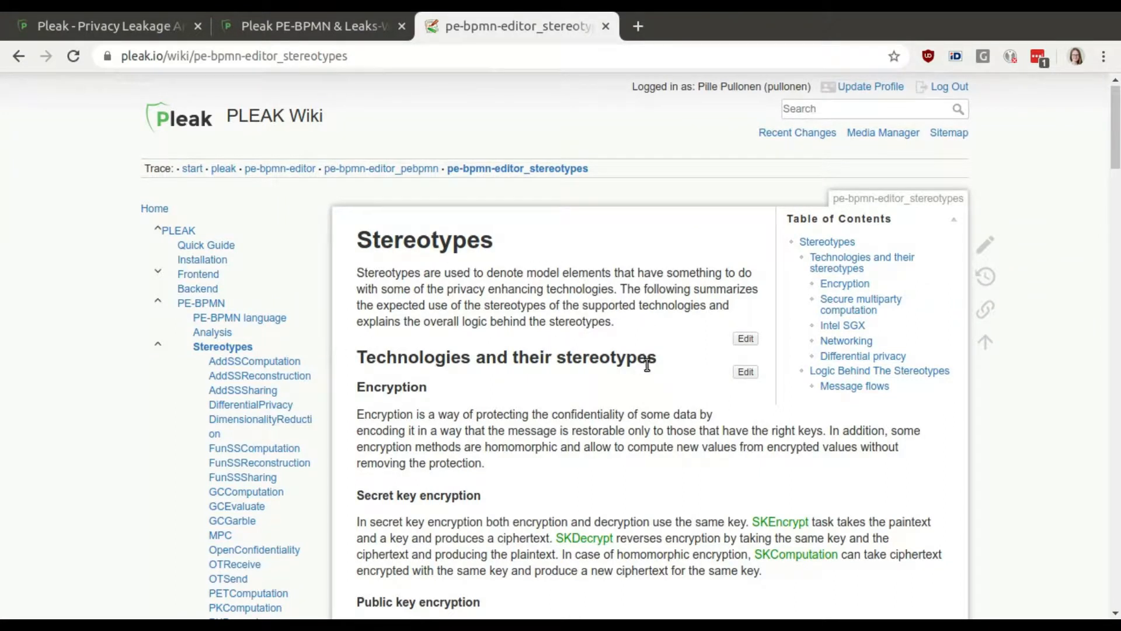
{"action": "scroll", "coordinate": [565, 469], "scroll_direction": "down", "scroll_amount": 1}
{"action": "scroll", "coordinate": [566, 473], "scroll_direction": "down", "scroll_amount": 2}
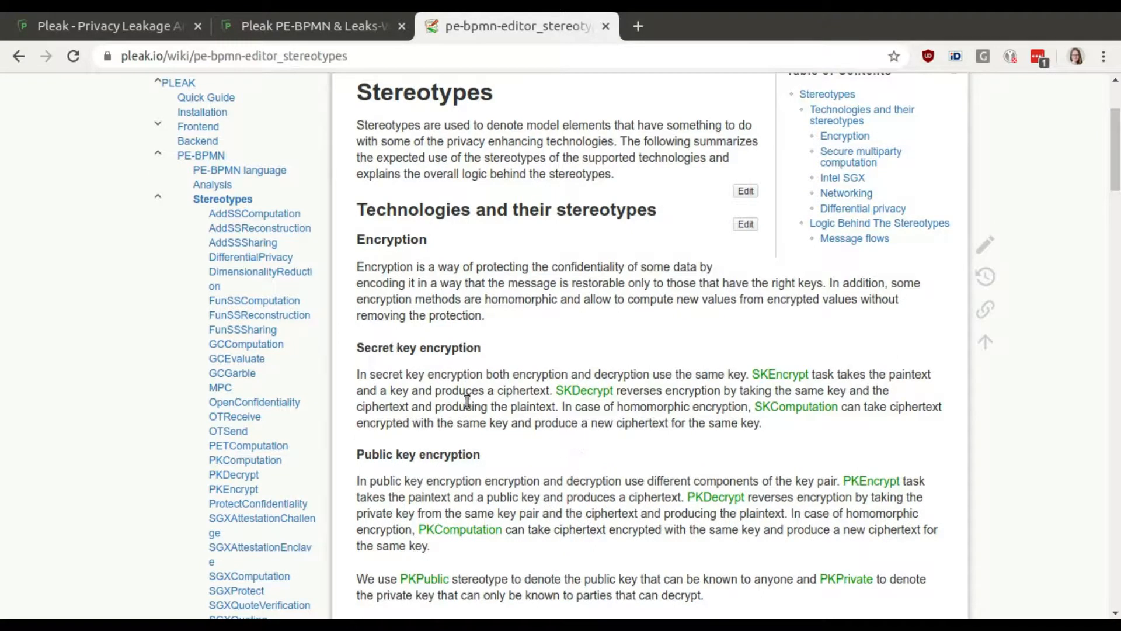
{"action": "scroll", "coordinate": [523, 445], "scroll_direction": "down", "scroll_amount": 4}
{"action": "scroll", "coordinate": [523, 445], "scroll_direction": "down", "scroll_amount": 6}
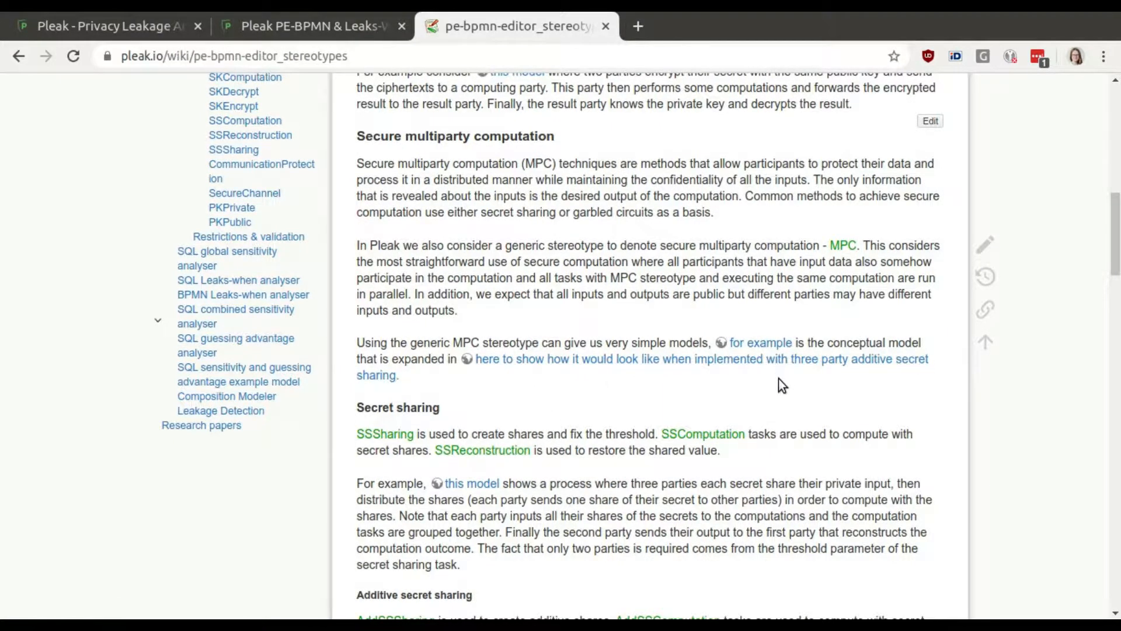
{"action": "scroll", "coordinate": [779, 379], "scroll_direction": "down", "scroll_amount": 9}
{"action": "scroll", "coordinate": [779, 380], "scroll_direction": "up", "scroll_amount": 9}
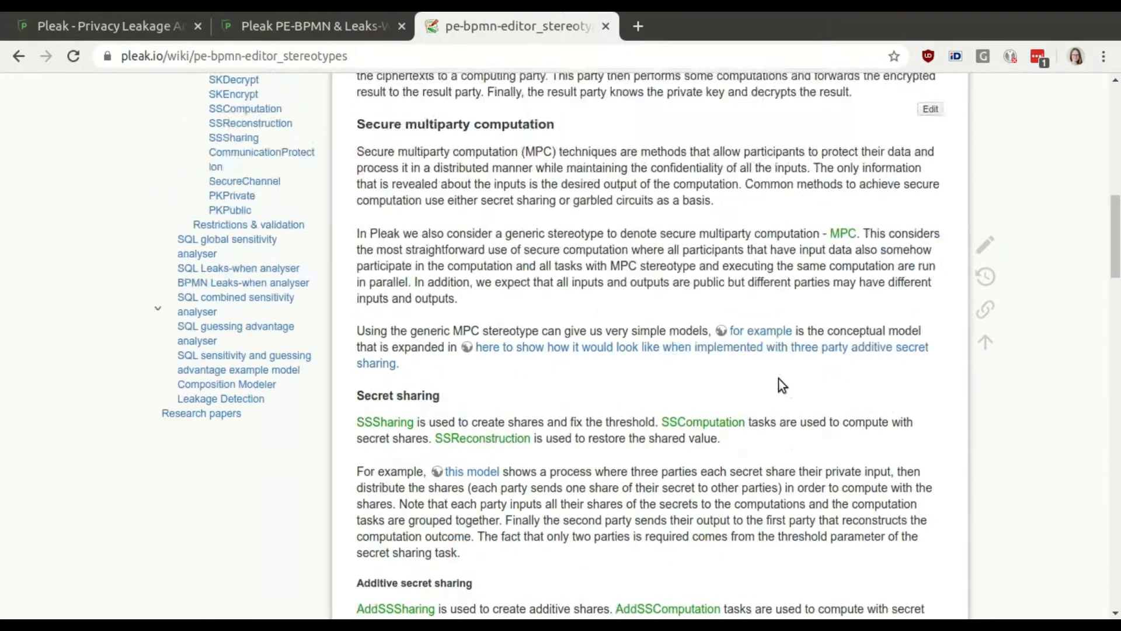
{"action": "scroll", "coordinate": [780, 379], "scroll_direction": "up", "scroll_amount": 6}
{"action": "scroll", "coordinate": [779, 380], "scroll_direction": "up", "scroll_amount": 2}
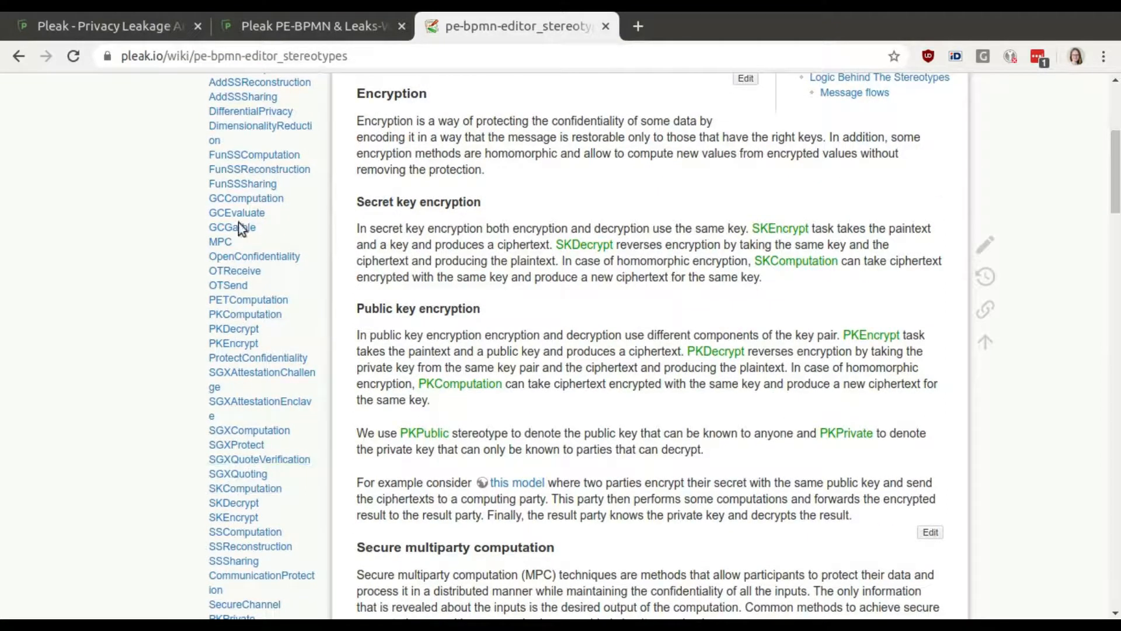
{"action": "scroll", "coordinate": [704, 320], "scroll_direction": "up", "scroll_amount": 2}
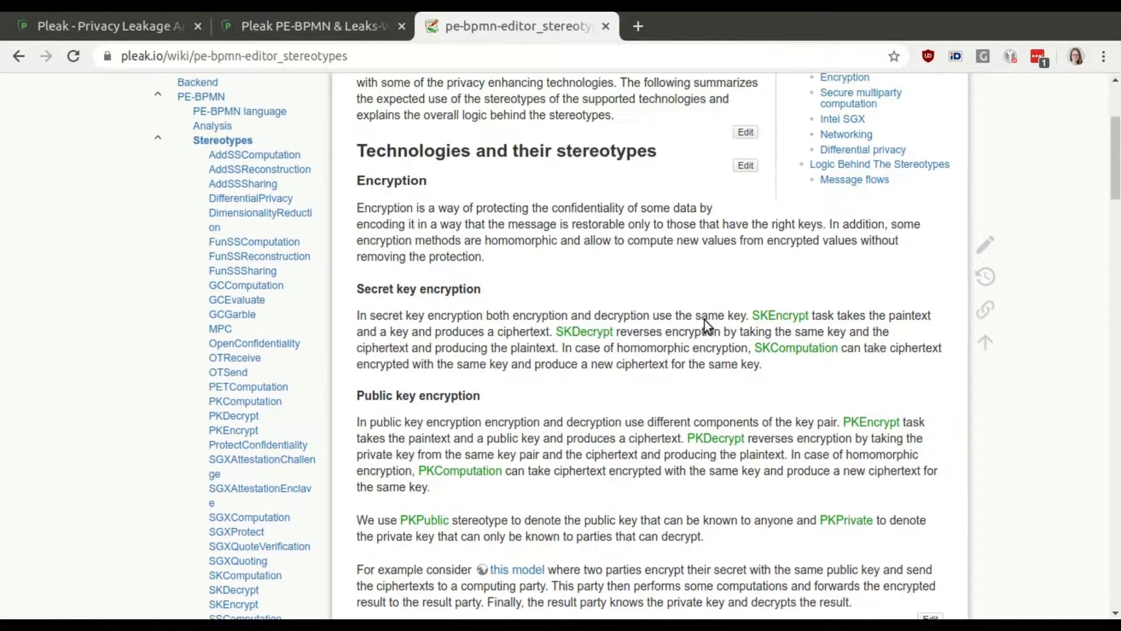
{"action": "scroll", "coordinate": [704, 321], "scroll_direction": "up", "scroll_amount": 2}
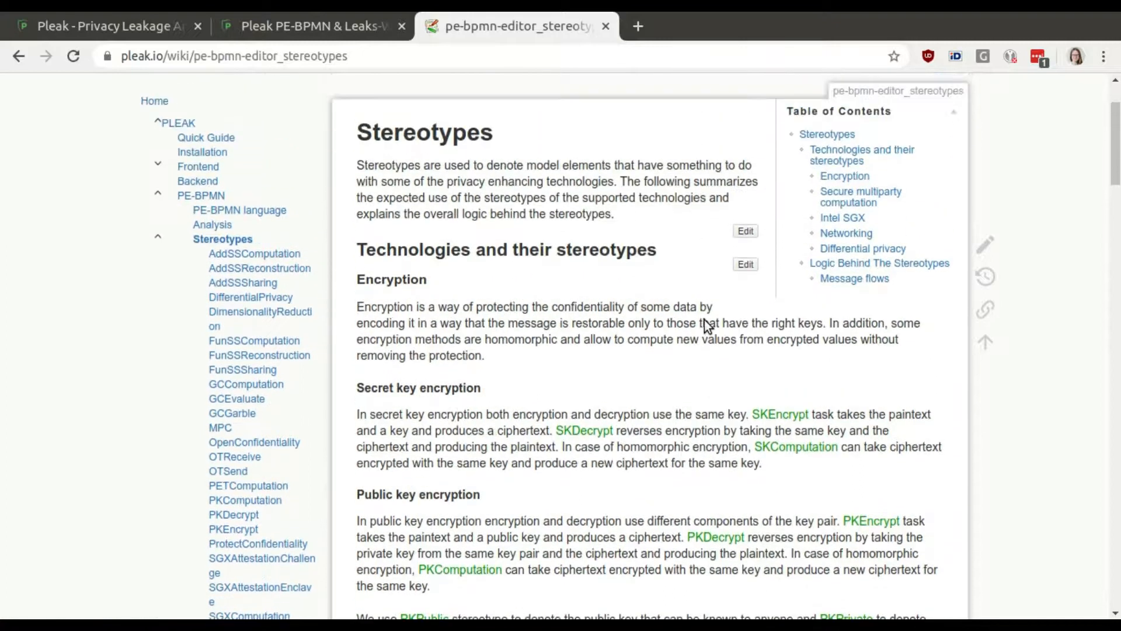
{"action": "left_click", "coordinate": [250, 215]}
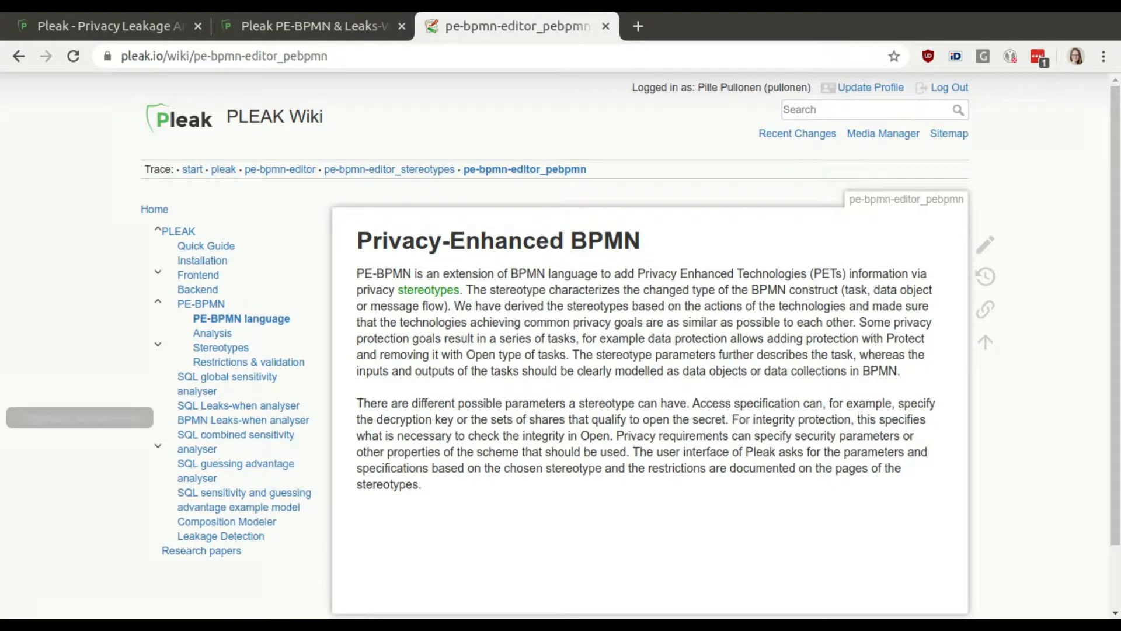
Apply the PKEncrypt stereotype to the 'Protect contact data' task and save its options.
{"action": "left_click", "coordinate": [387, 27]}
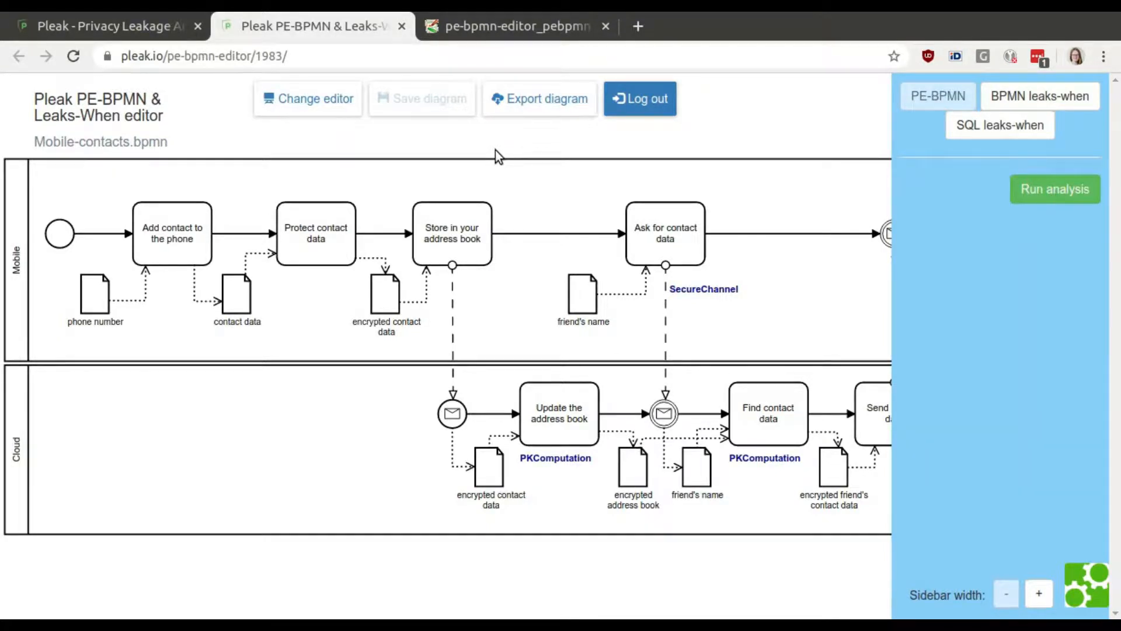
{"action": "left_click", "coordinate": [328, 243]}
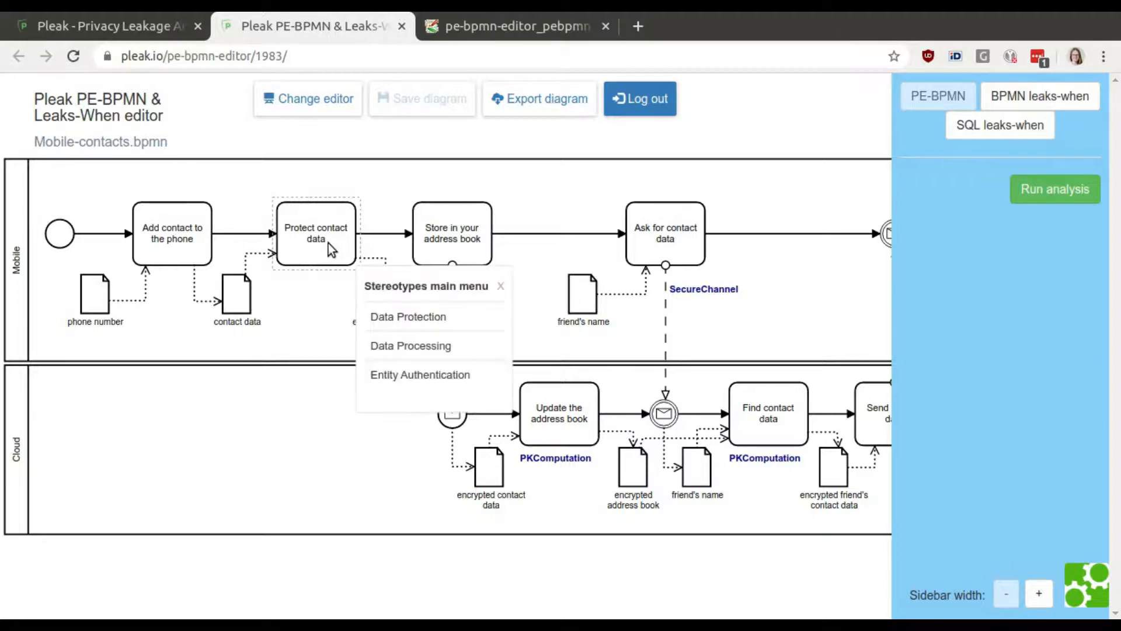
{"action": "left_click", "coordinate": [433, 320]}
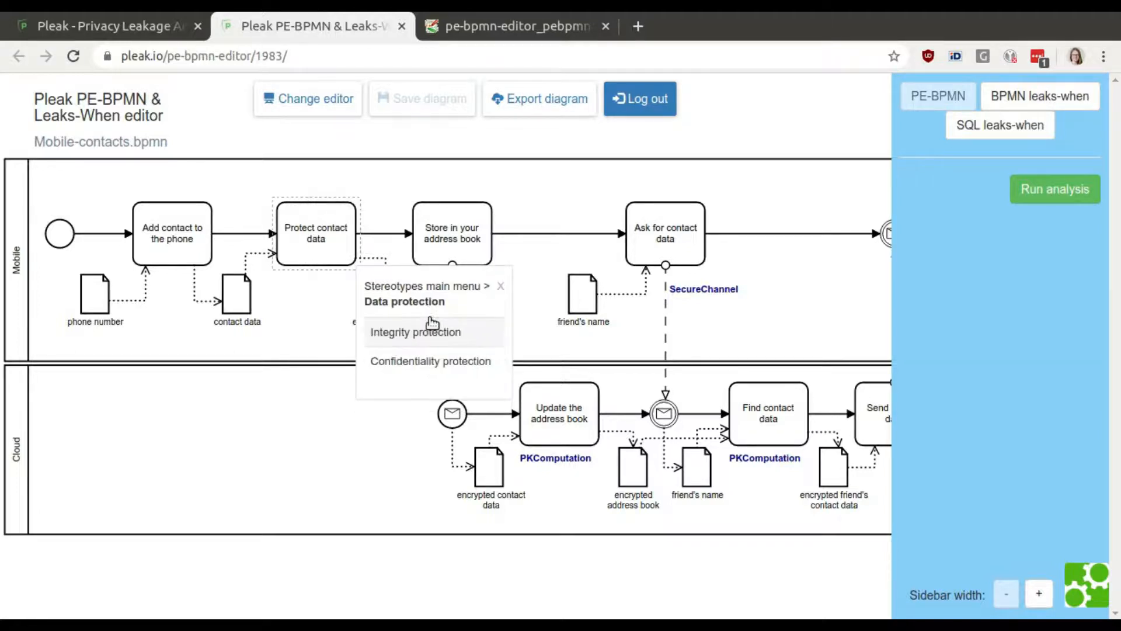
{"action": "left_click", "coordinate": [463, 363]}
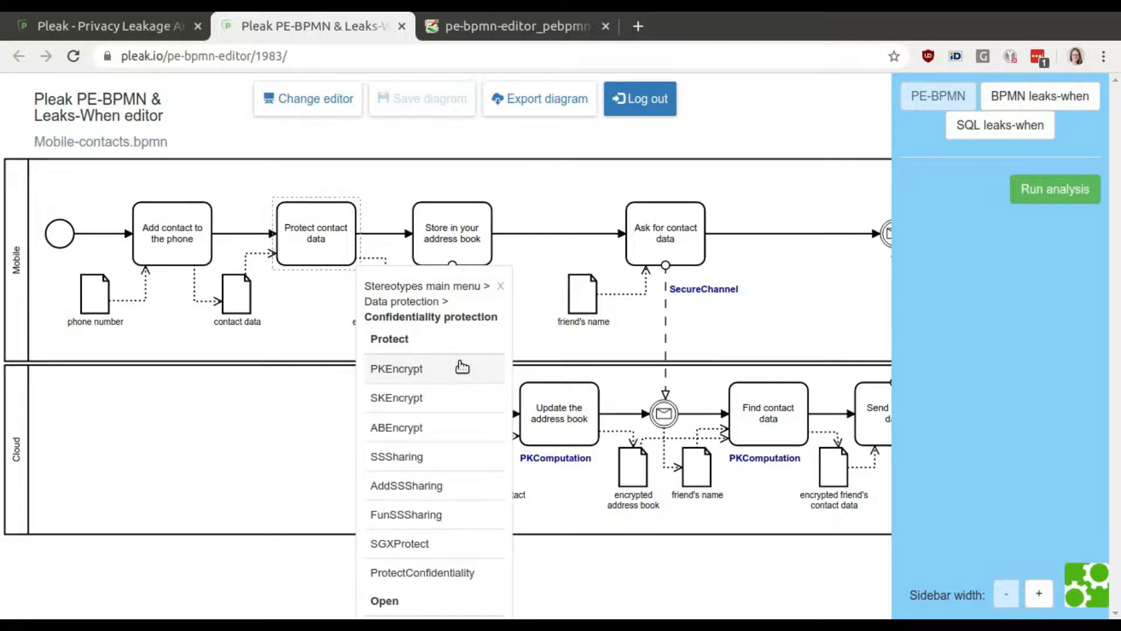
{"action": "left_click", "coordinate": [443, 369]}
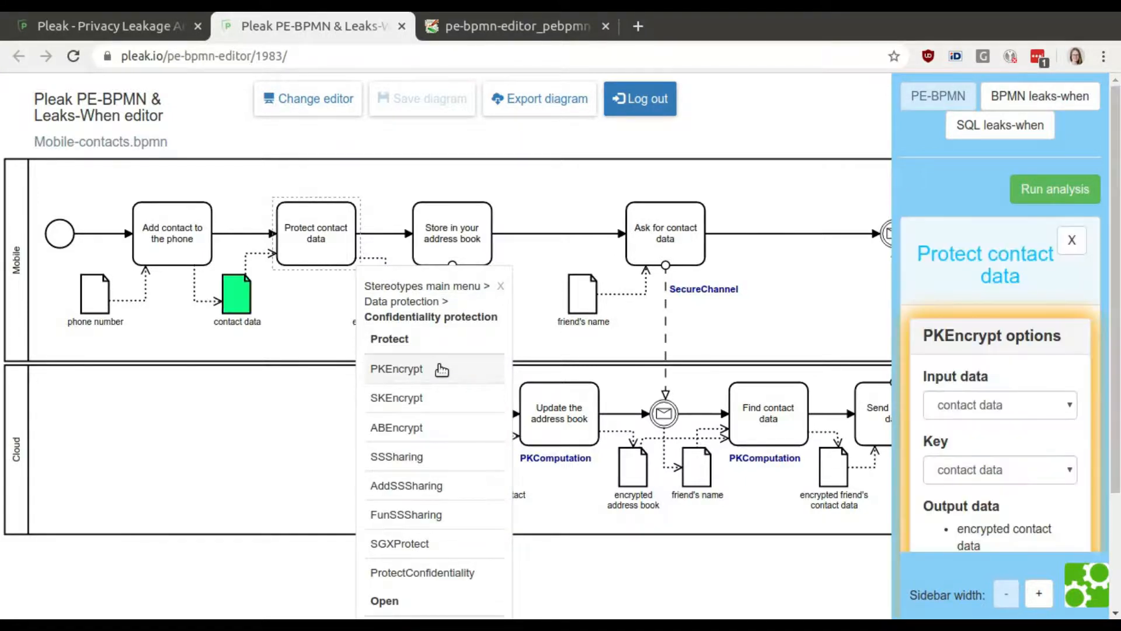
{"action": "scroll", "coordinate": [1117, 313], "scroll_direction": "down", "scroll_amount": 3}
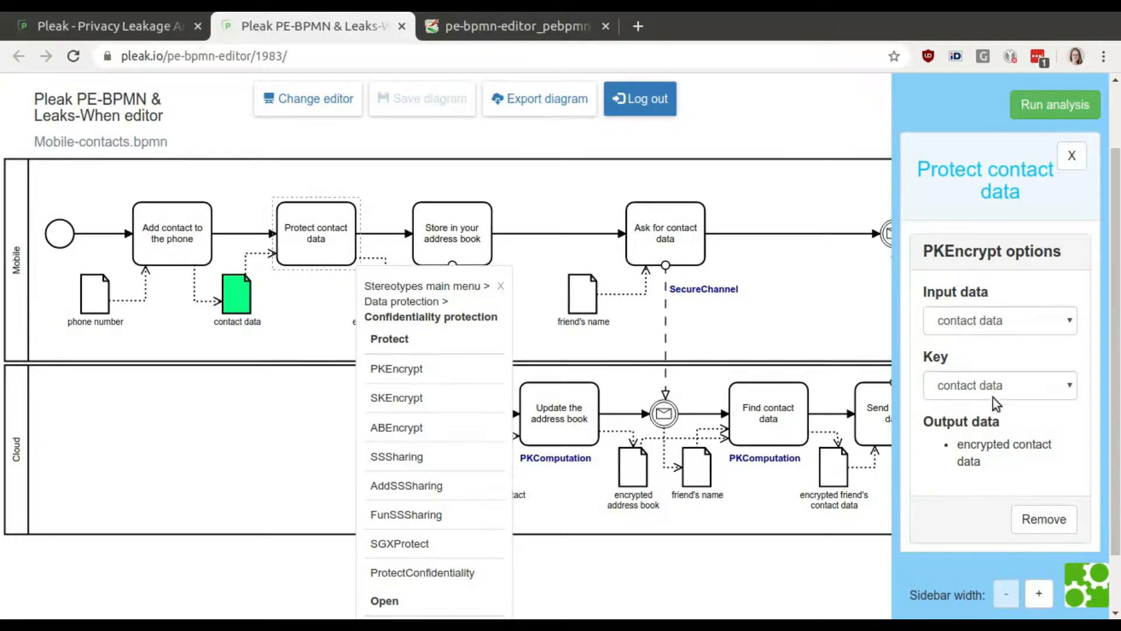
{"action": "left_click_drag", "start_coordinate": [1118, 419], "coordinate": [1118, 462]}
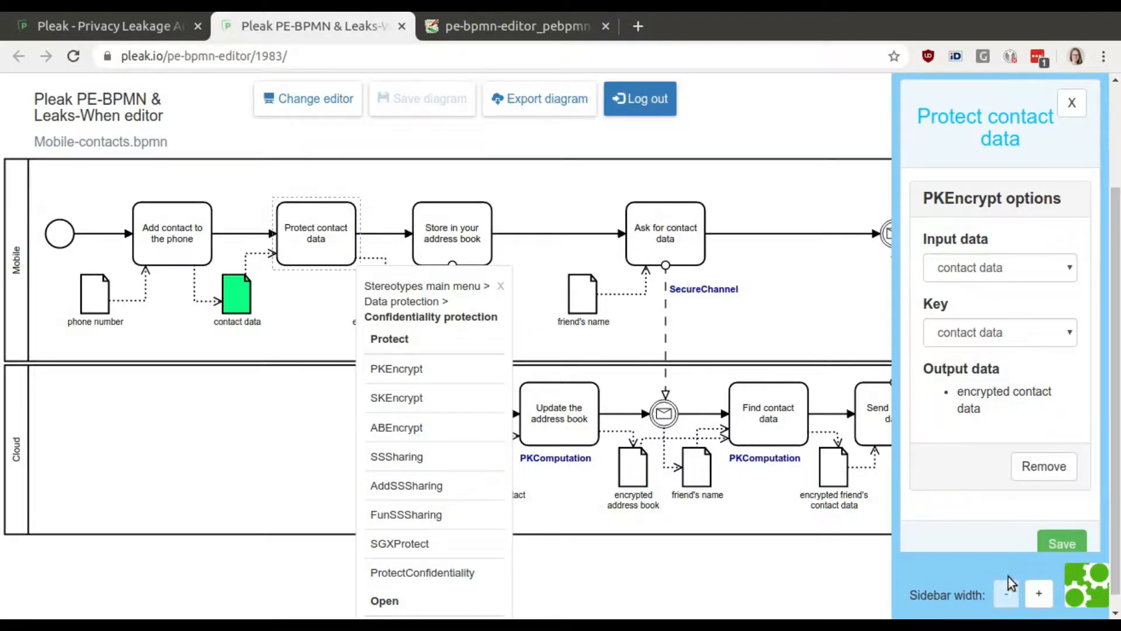
{"action": "left_click", "coordinate": [1061, 545]}
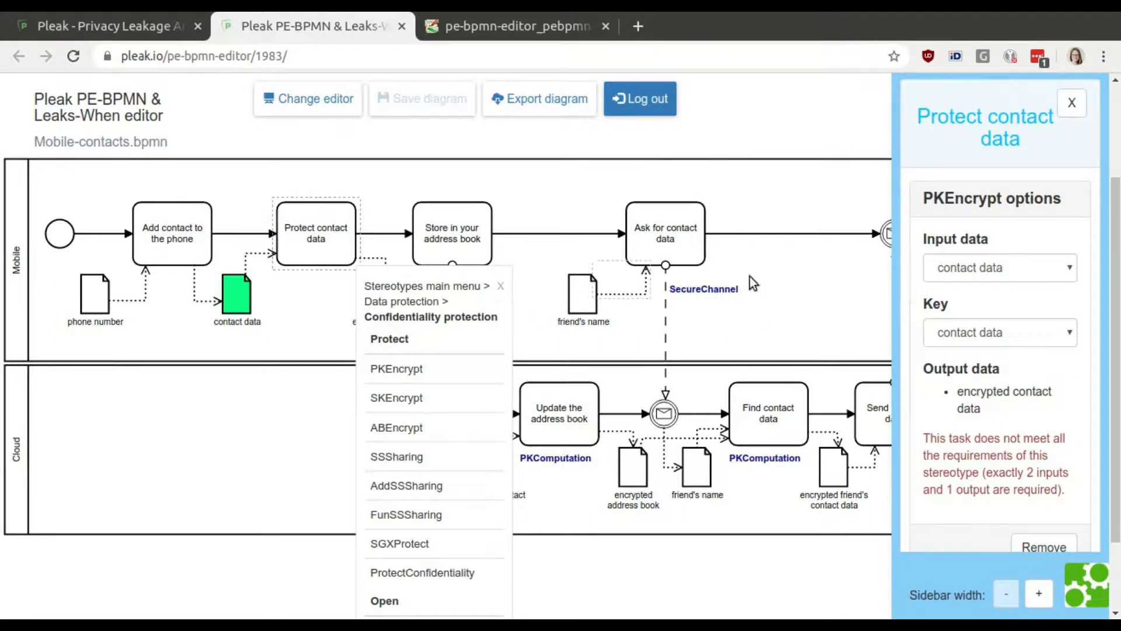
{"action": "left_click", "coordinate": [501, 286]}
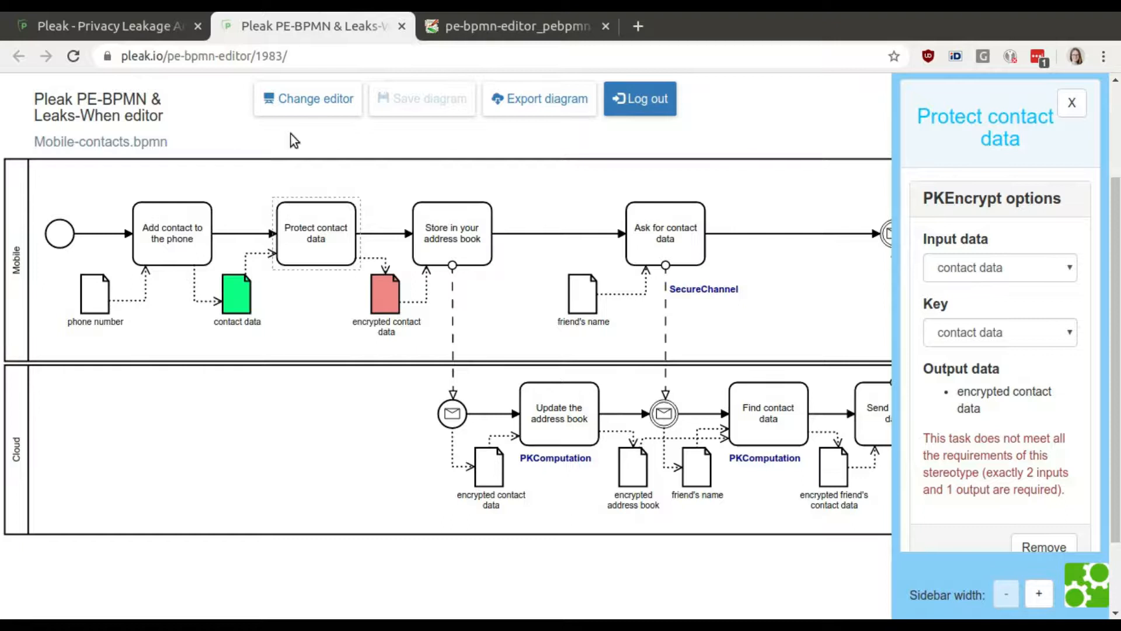
Switch to the Modeler and add a data object named 'public key' above the 'Protect contact data' task.
{"action": "left_click", "coordinate": [316, 108]}
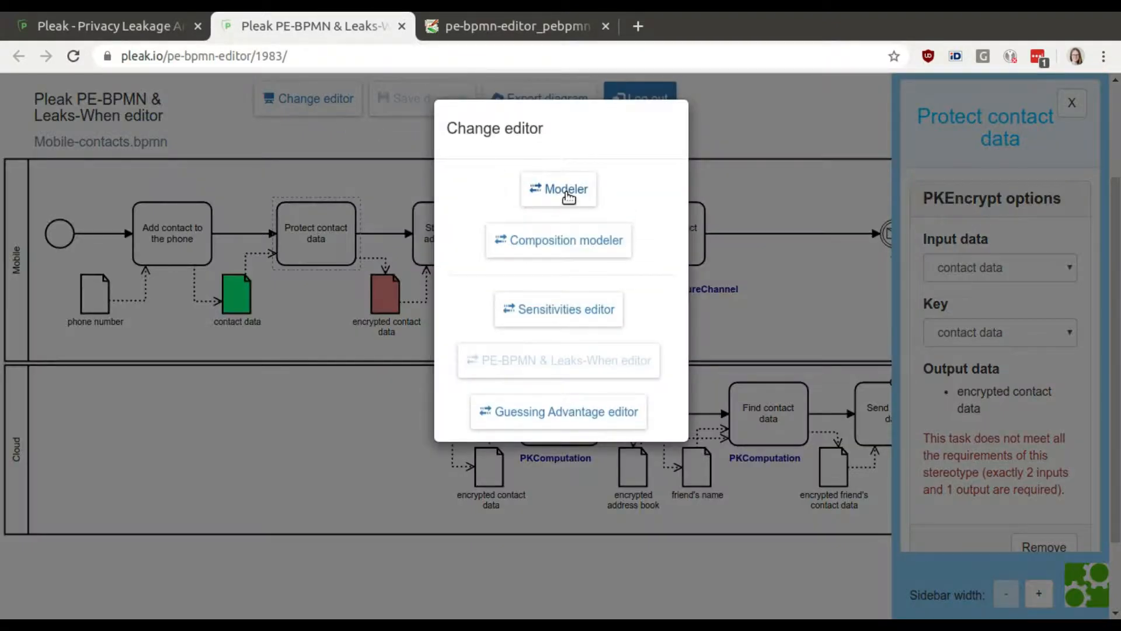
{"action": "left_click", "coordinate": [567, 194]}
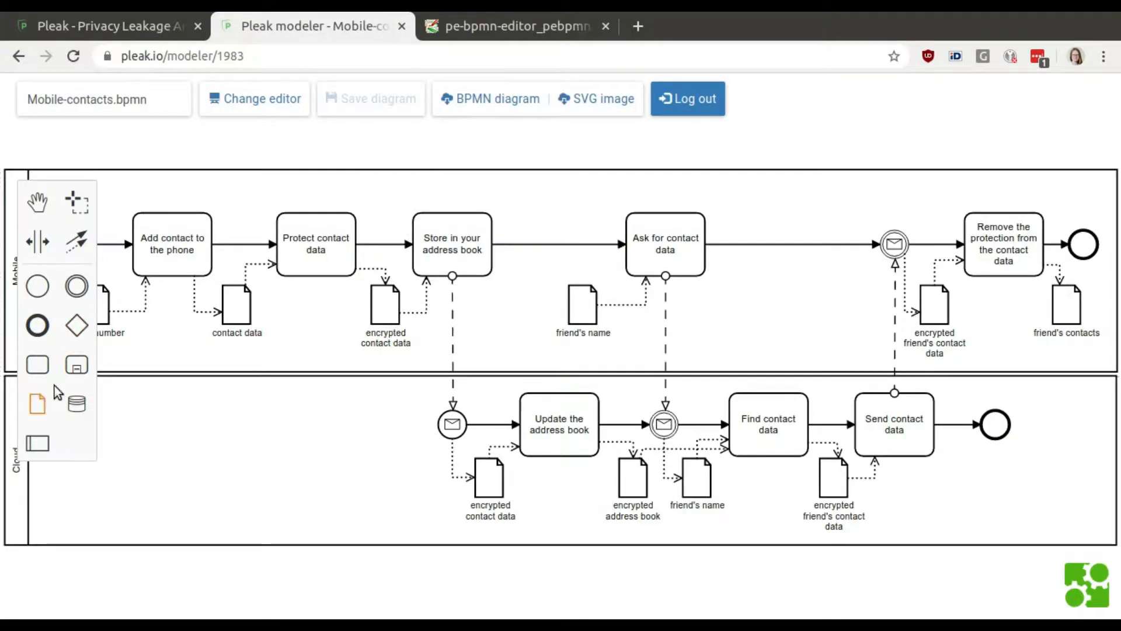
{"action": "left_click_drag", "start_coordinate": [37, 402], "coordinate": [244, 226]}
{"action": "double_click", "coordinate": [244, 234]}
{"action": "type", "text": "public"}
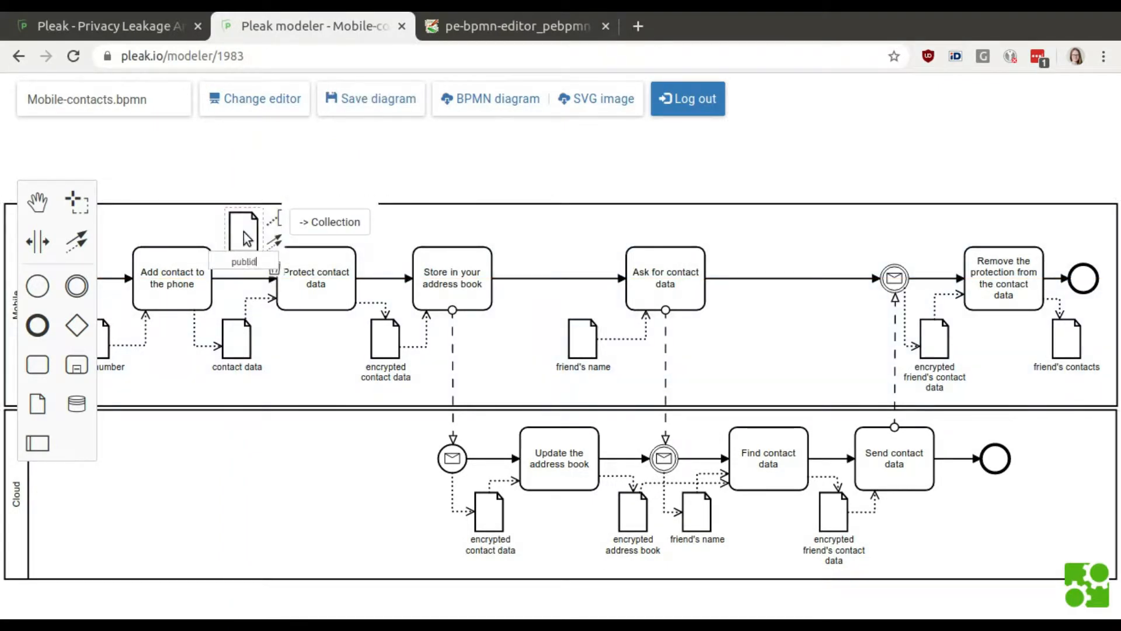
{"action": "type", "text": " key"}
{"action": "key", "text": "Return"}
Connect 'public key' as an input to 'Protect contact data' and save the diagram.
{"action": "left_click", "coordinate": [277, 242]}
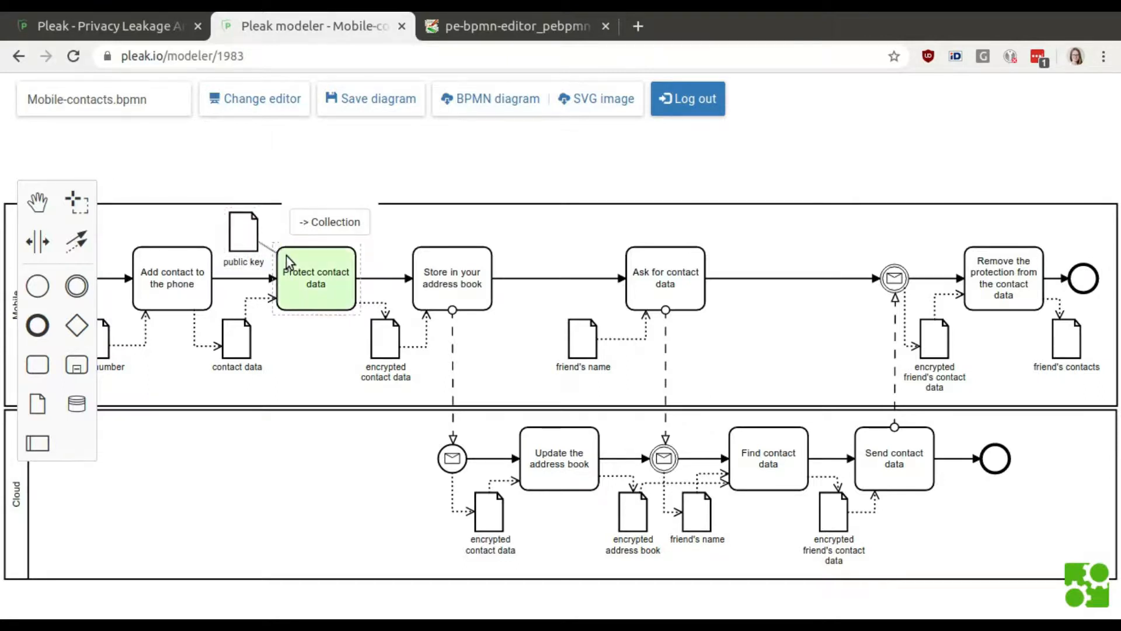
{"action": "left_click", "coordinate": [290, 262]}
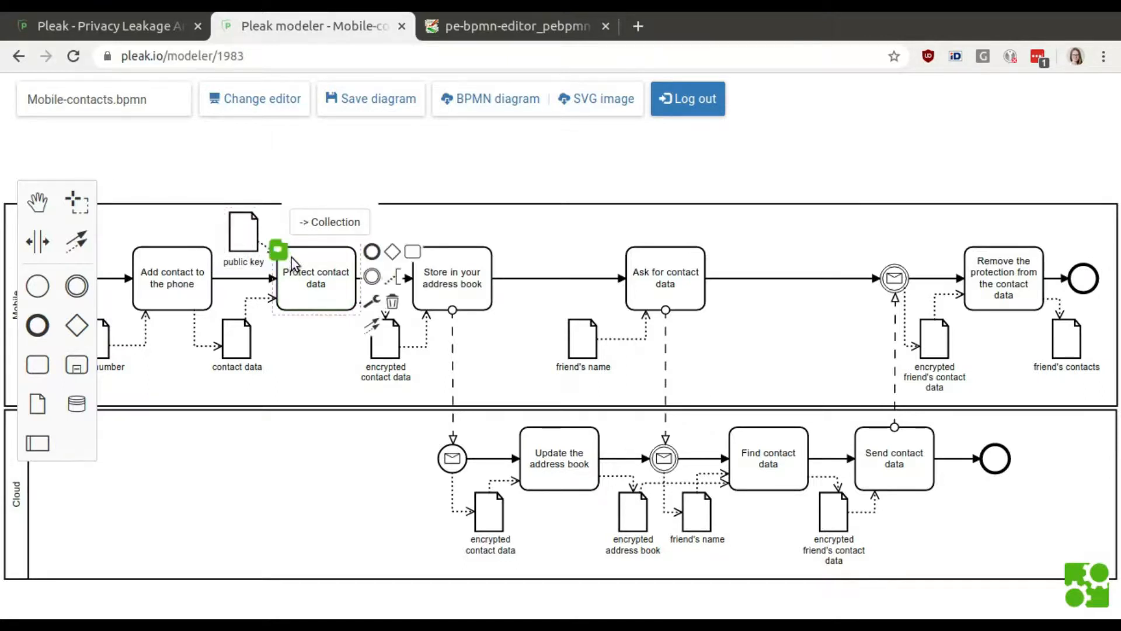
{"action": "left_click", "coordinate": [379, 105]}
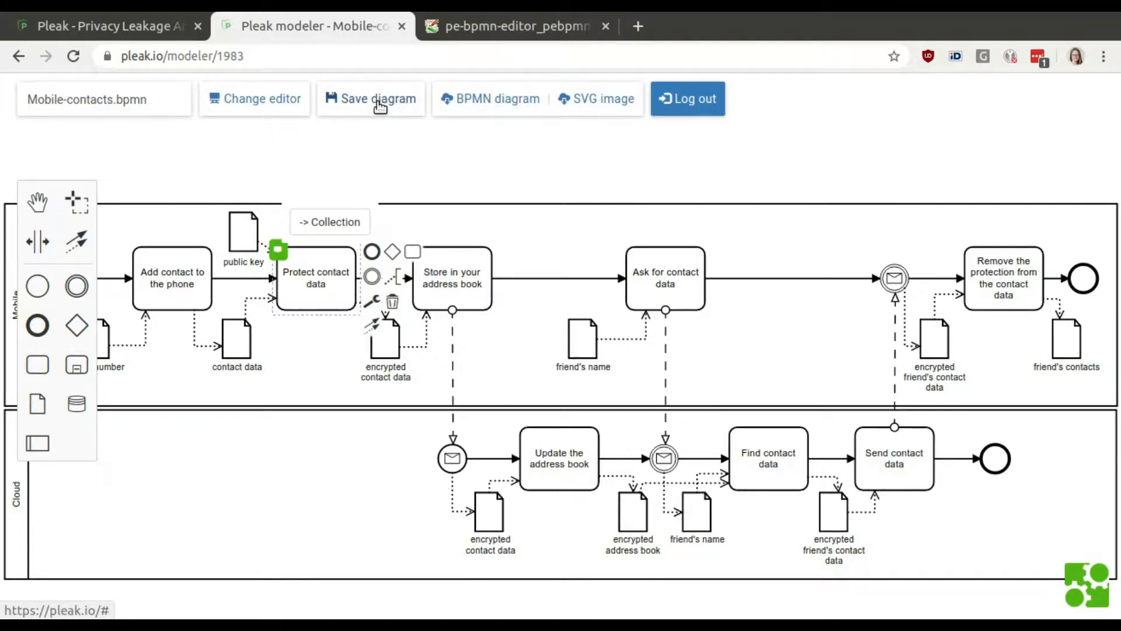
Switch to the PE-BPMN & Leaks-When editor and try to save PKEncrypt on 'Protect contact data' with 'public key' as its key.
{"action": "left_click", "coordinate": [270, 108]}
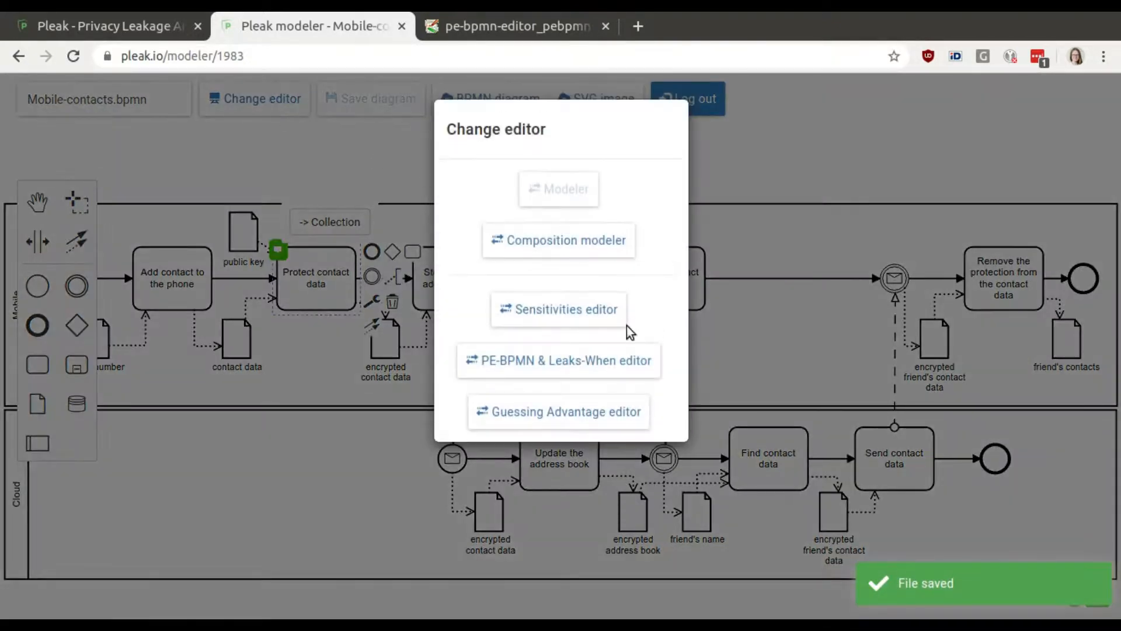
{"action": "left_click", "coordinate": [579, 362]}
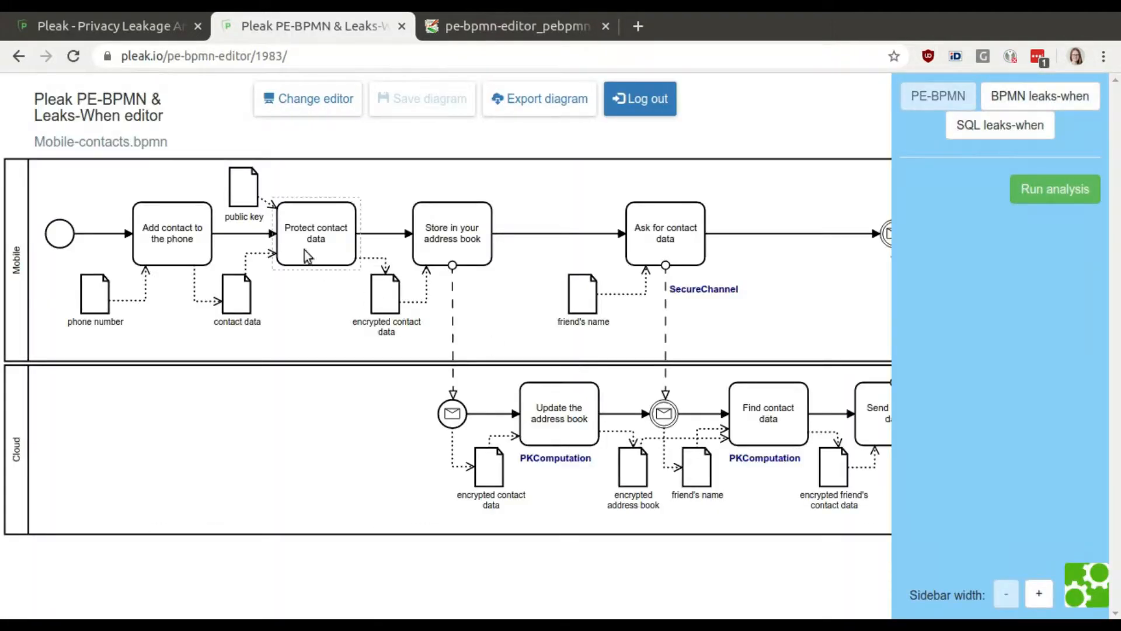
{"action": "left_click", "coordinate": [304, 236]}
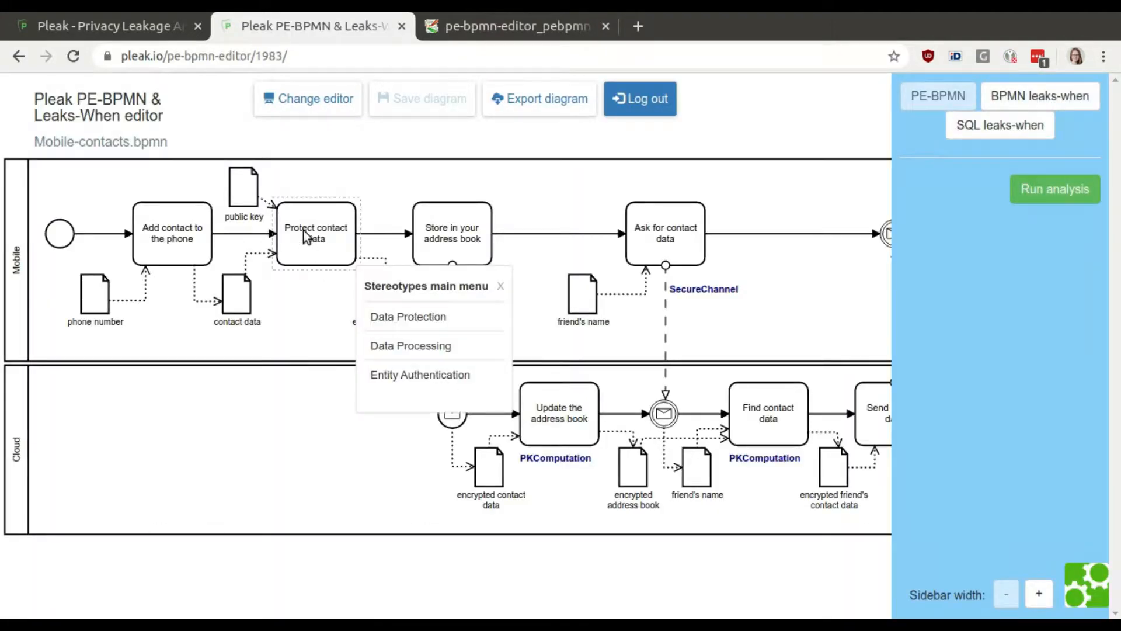
{"action": "left_click", "coordinate": [417, 325]}
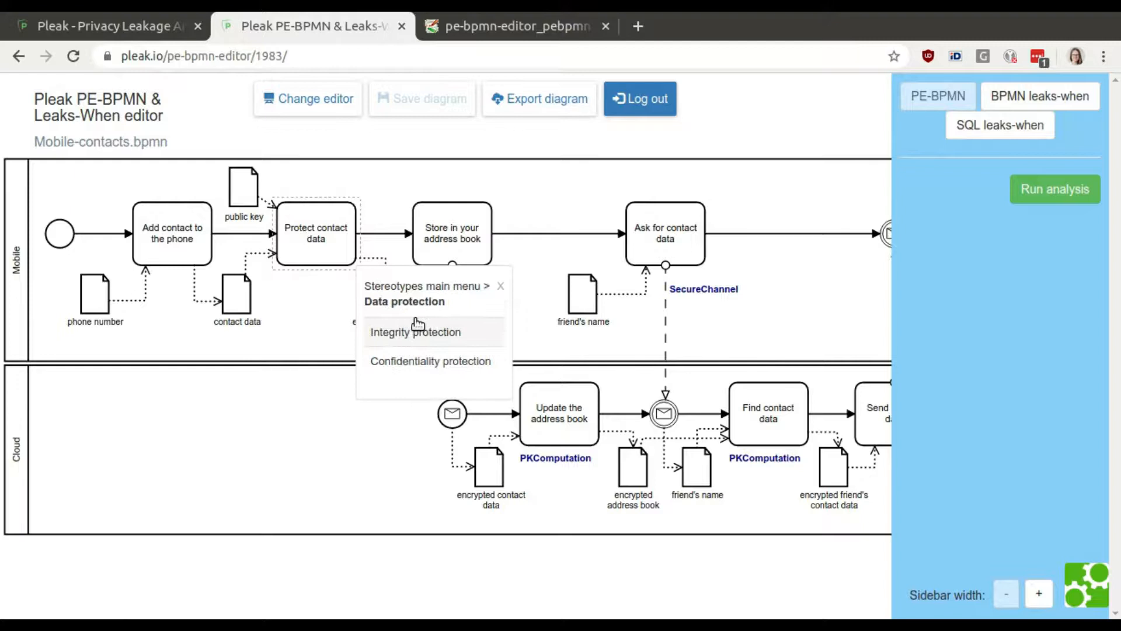
{"action": "left_click", "coordinate": [455, 362]}
{"action": "left_click", "coordinate": [455, 372]}
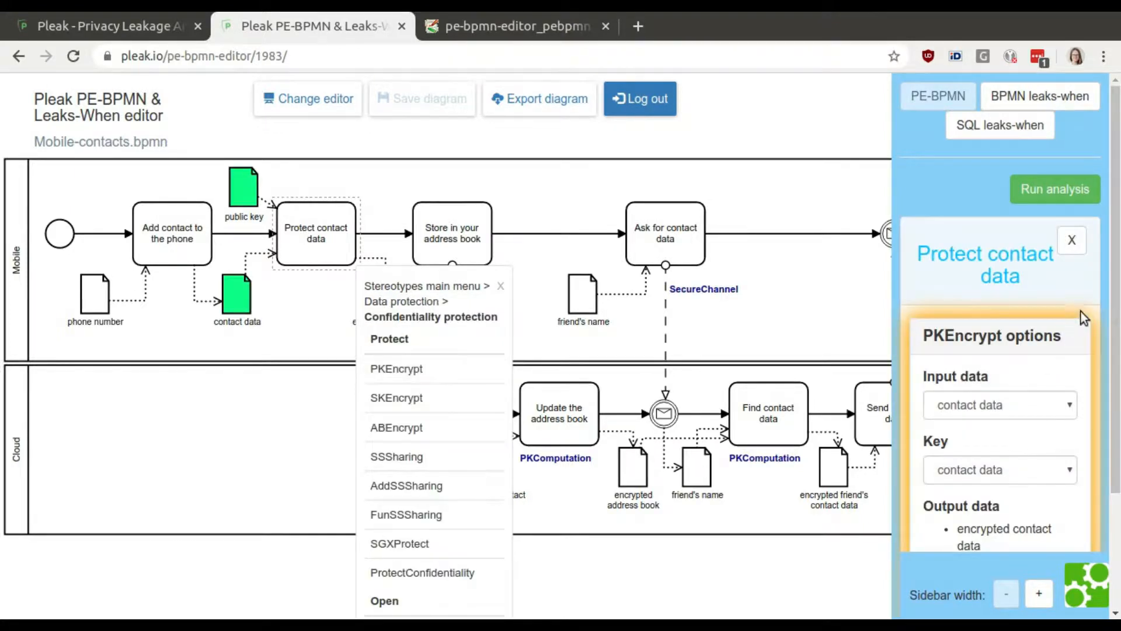
{"action": "scroll", "coordinate": [1116, 412], "scroll_direction": "down", "scroll_amount": 3}
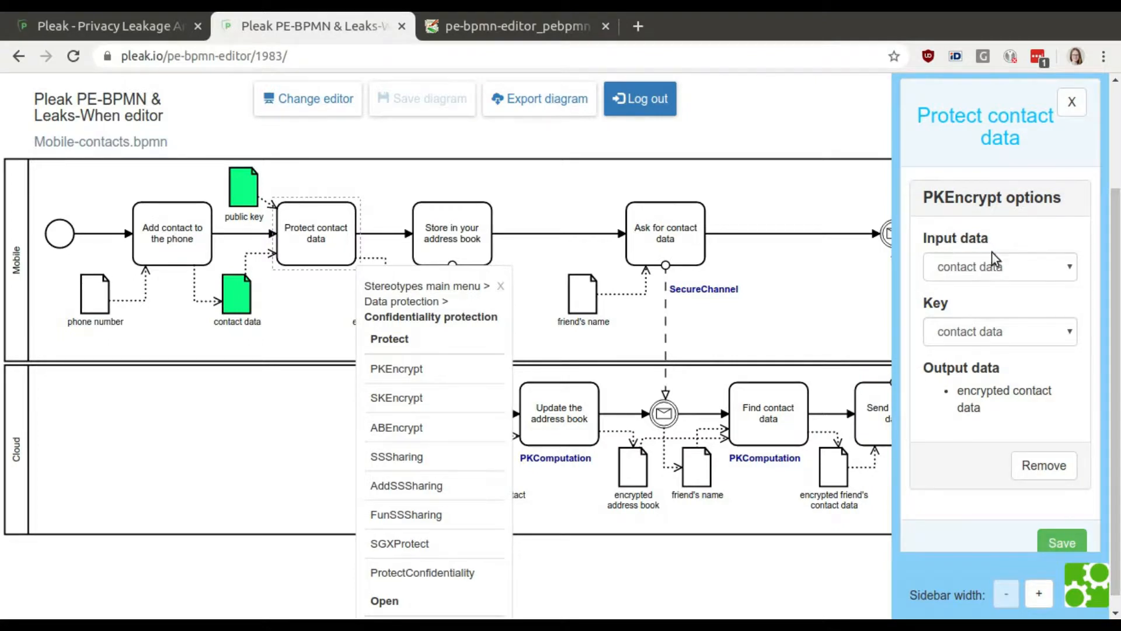
{"action": "left_click", "coordinate": [995, 325]}
{"action": "left_click", "coordinate": [1004, 363]}
{"action": "scroll", "coordinate": [1052, 467], "scroll_direction": "down", "scroll_amount": 1}
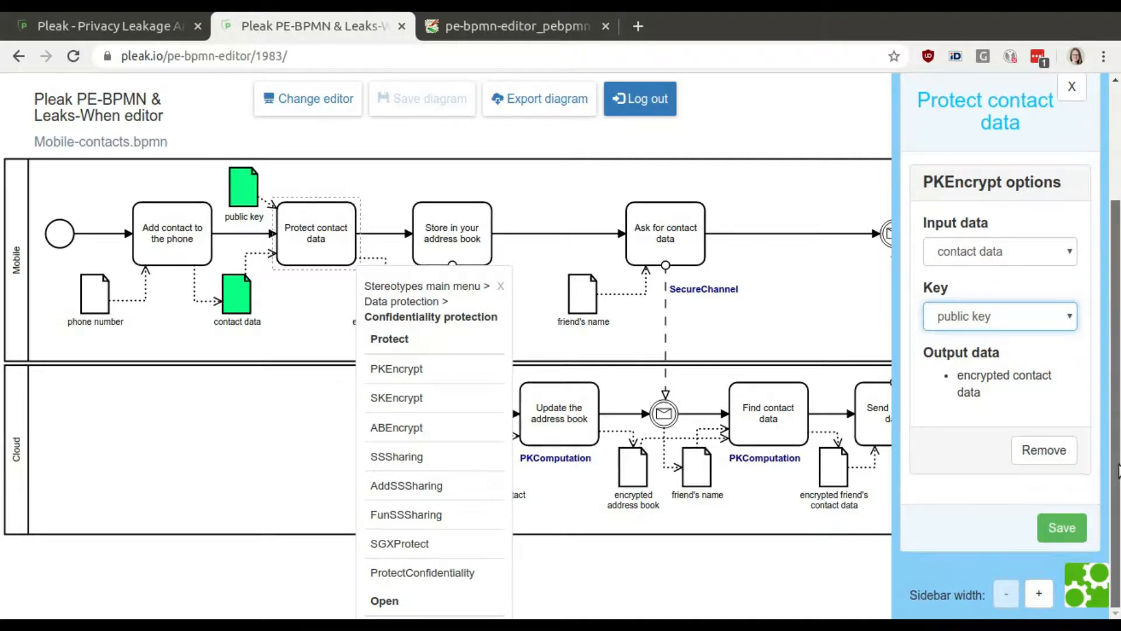
{"action": "left_click", "coordinate": [1063, 530]}
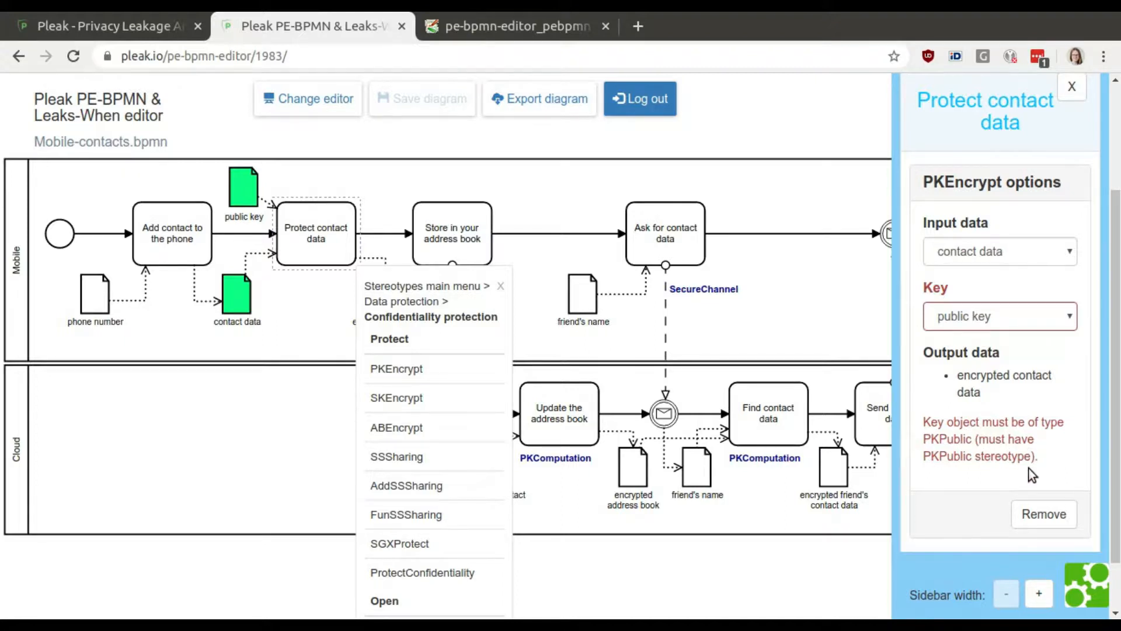
Discard the unsaved task stereotype settings and apply the PKPublic stereotype to the 'public key' data object.
{"action": "left_click", "coordinate": [243, 193]}
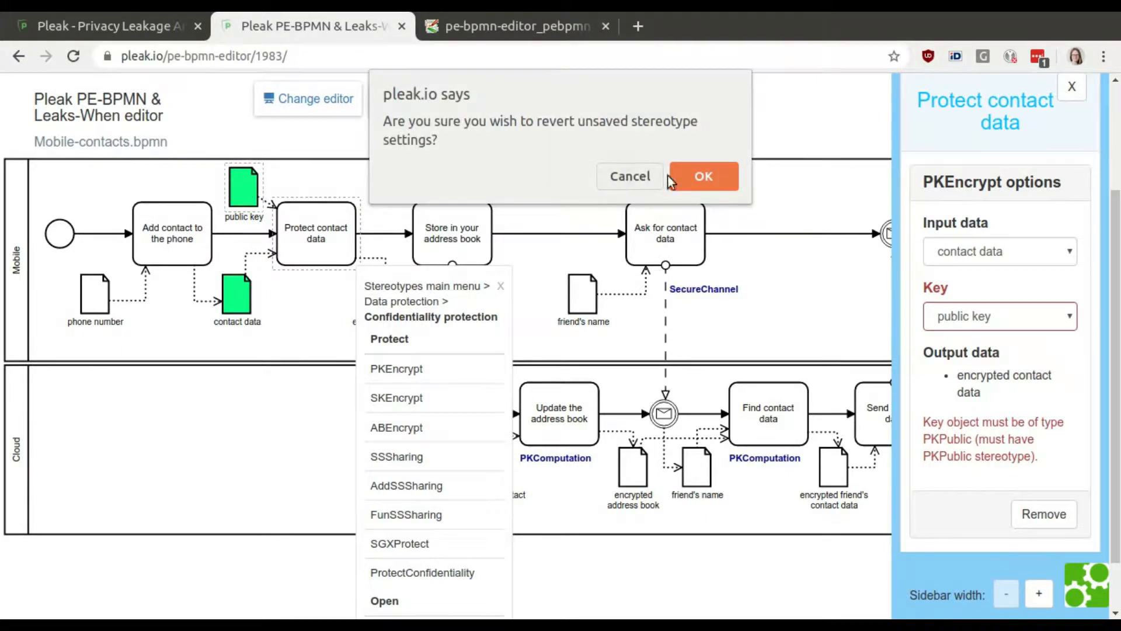
{"action": "left_click", "coordinate": [692, 170]}
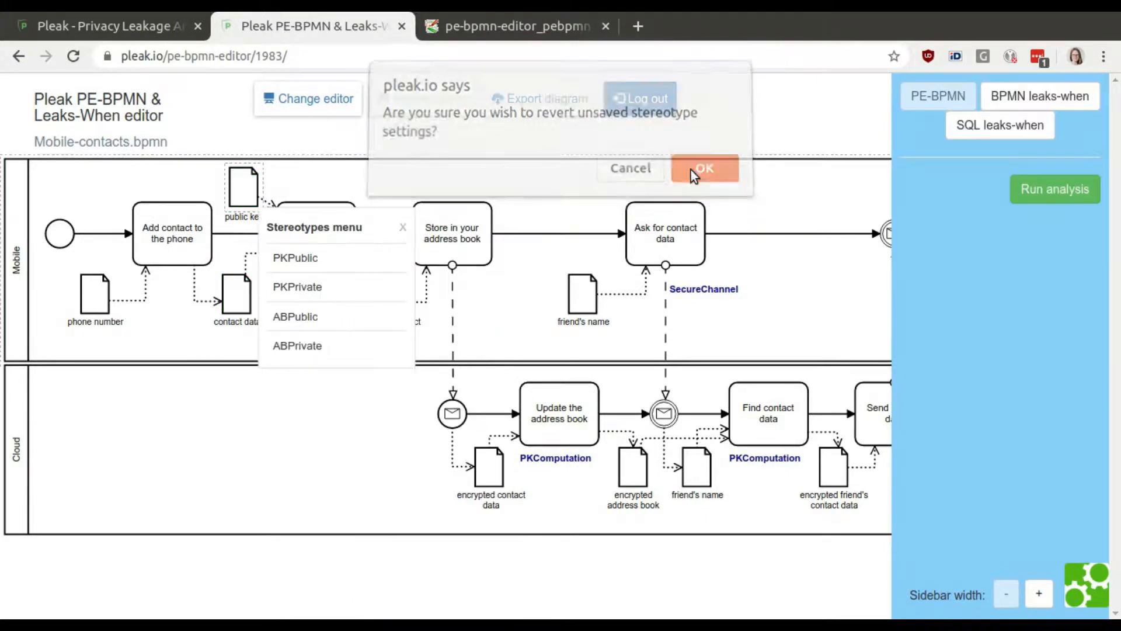
{"action": "left_click", "coordinate": [403, 227]}
{"action": "left_click", "coordinate": [244, 188]}
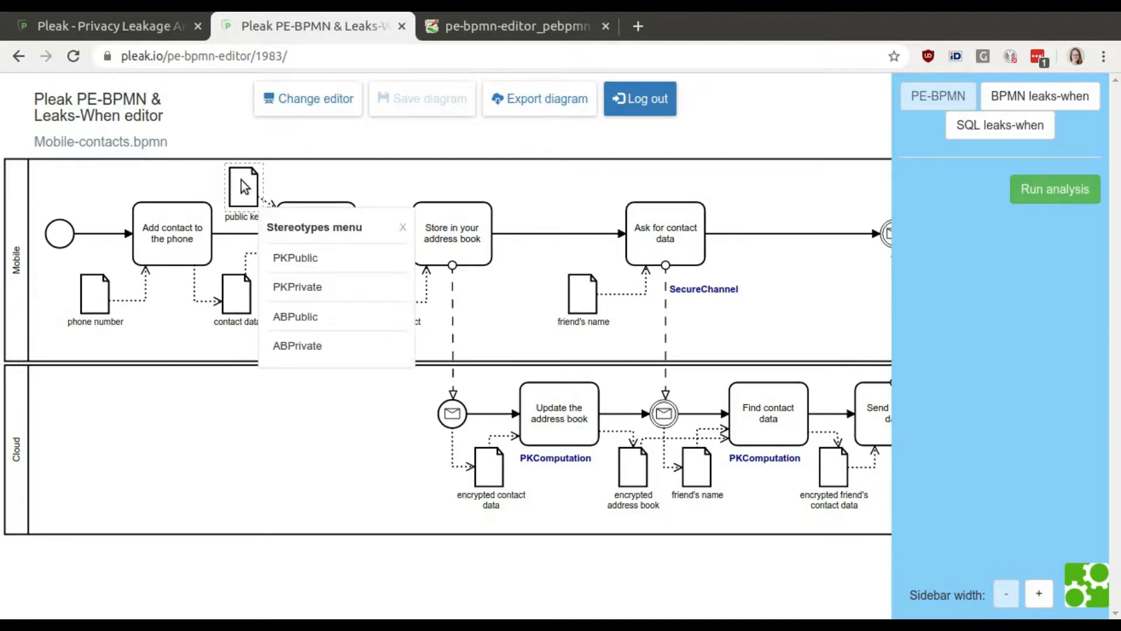
{"action": "left_click", "coordinate": [323, 268]}
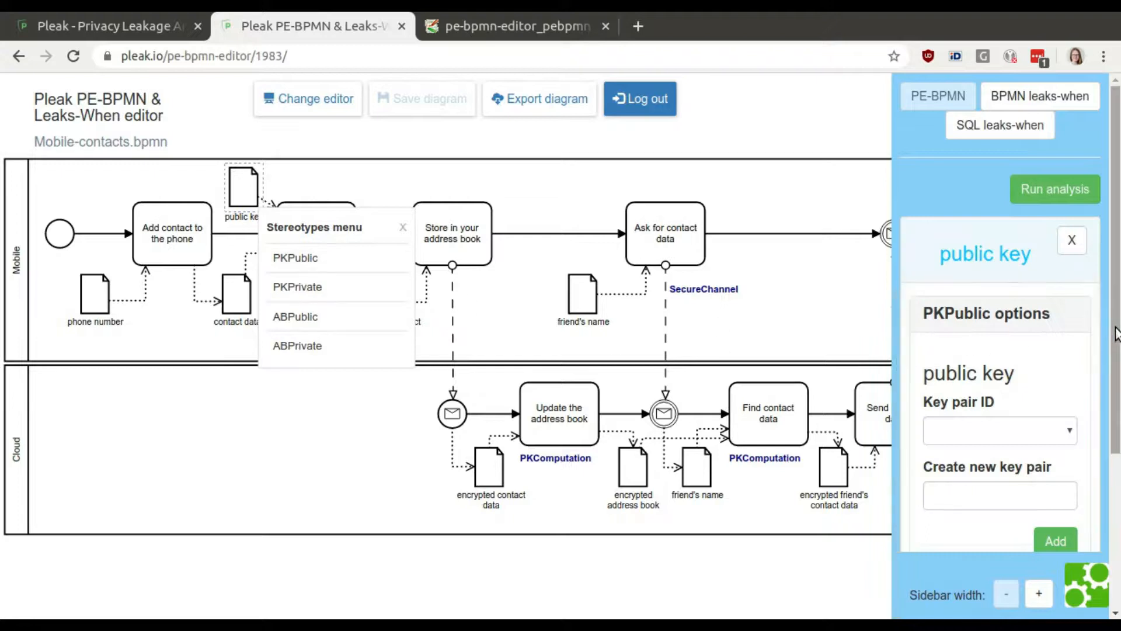
Create a new key pair named keypair for 'public key' and save its PKPublic options.
{"action": "left_click_drag", "start_coordinate": [1115, 344], "coordinate": [1116, 422]}
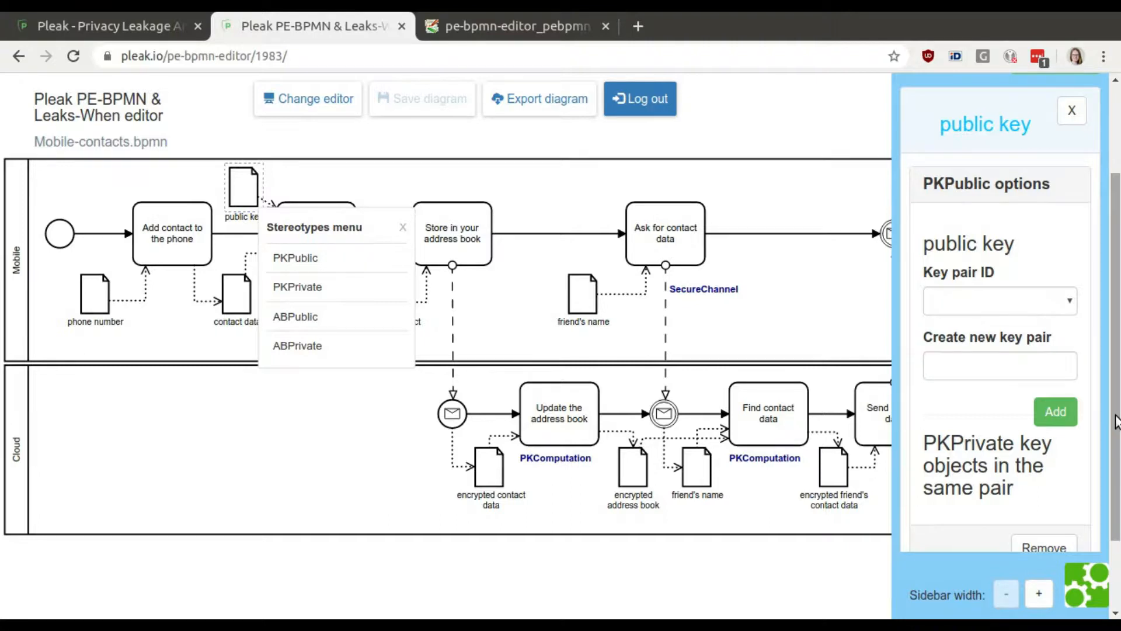
{"action": "left_click", "coordinate": [989, 368]}
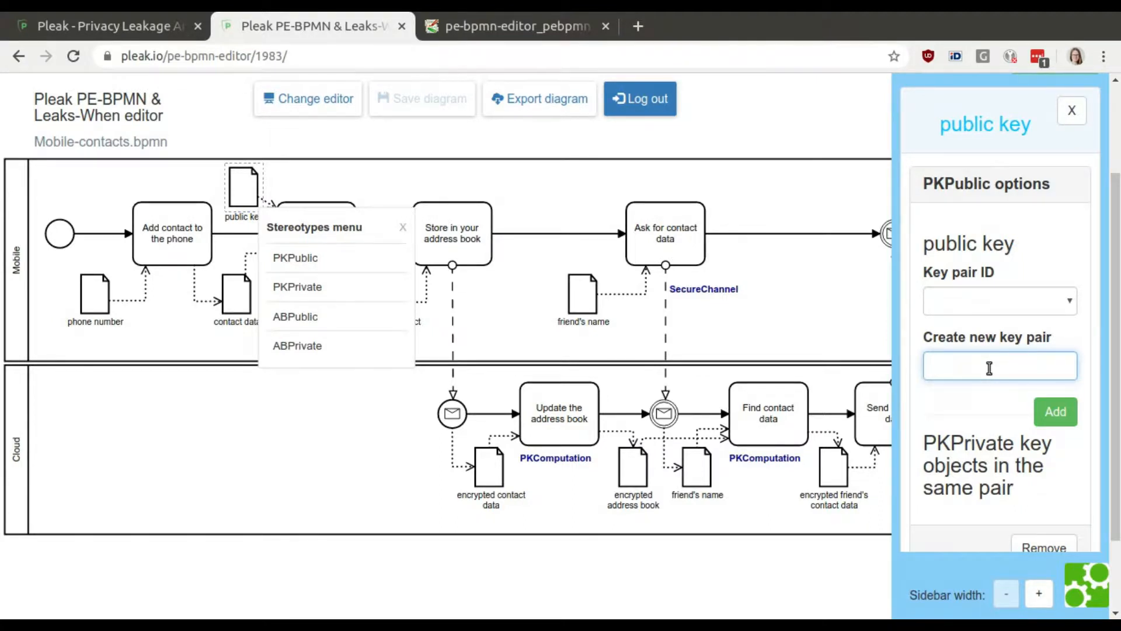
{"action": "type", "text": "keypair"}
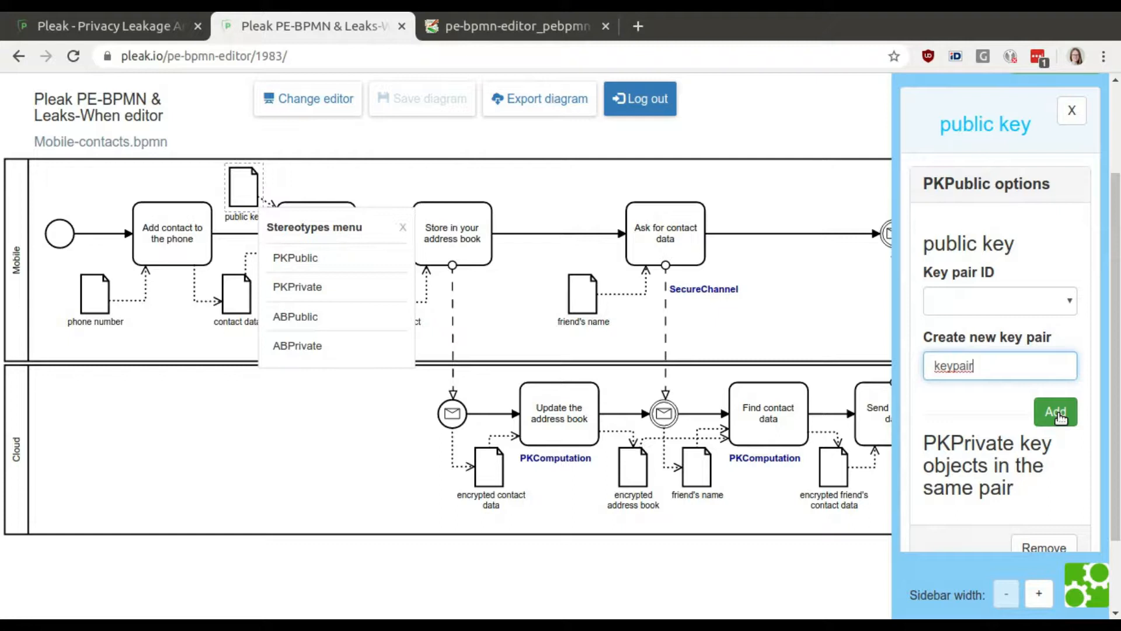
{"action": "left_click", "coordinate": [1060, 416]}
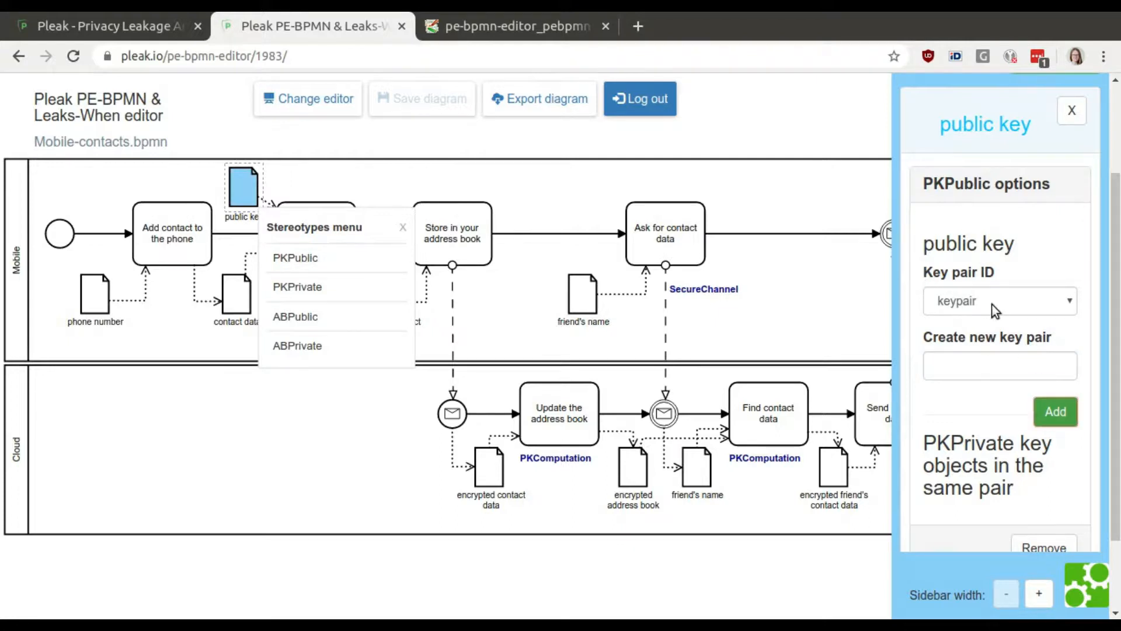
{"action": "left_click_drag", "start_coordinate": [1117, 316], "coordinate": [1119, 377]}
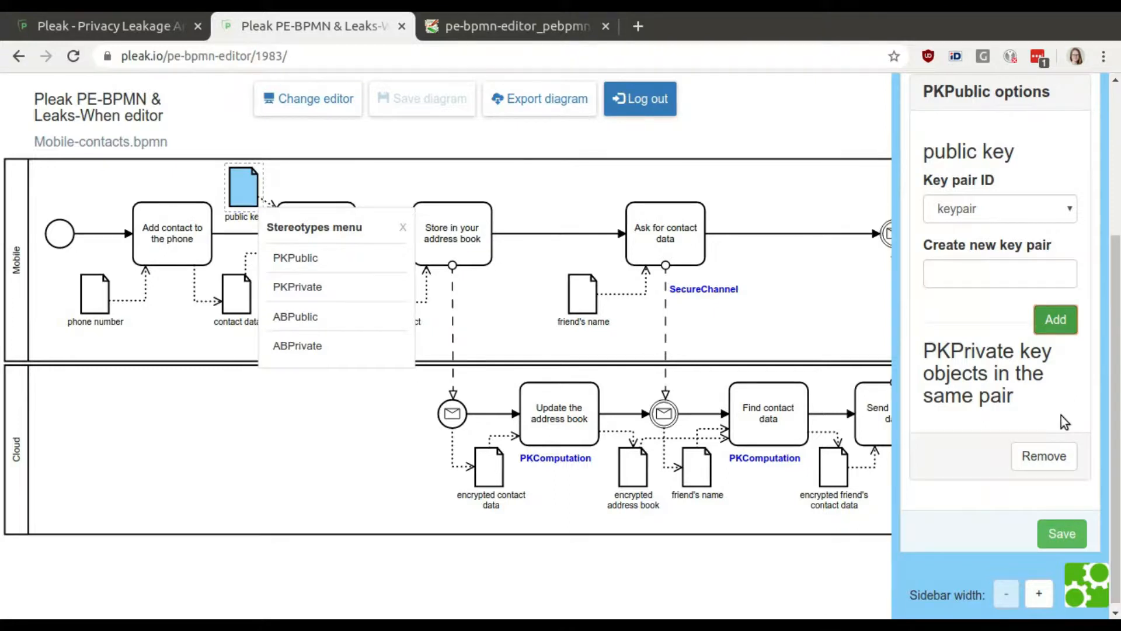
{"action": "left_click", "coordinate": [1076, 533]}
Apply PKEncrypt to 'Protect contact data' with 'public key' as the key, save its options and save the diagram.
{"action": "left_click", "coordinate": [325, 245]}
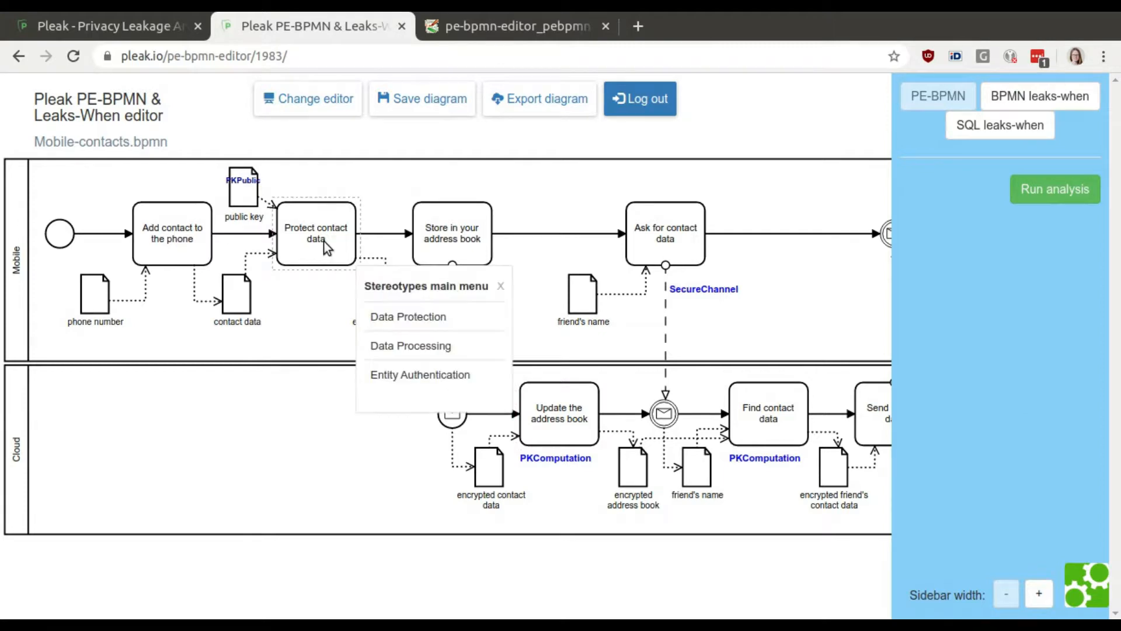
{"action": "left_click", "coordinate": [438, 317]}
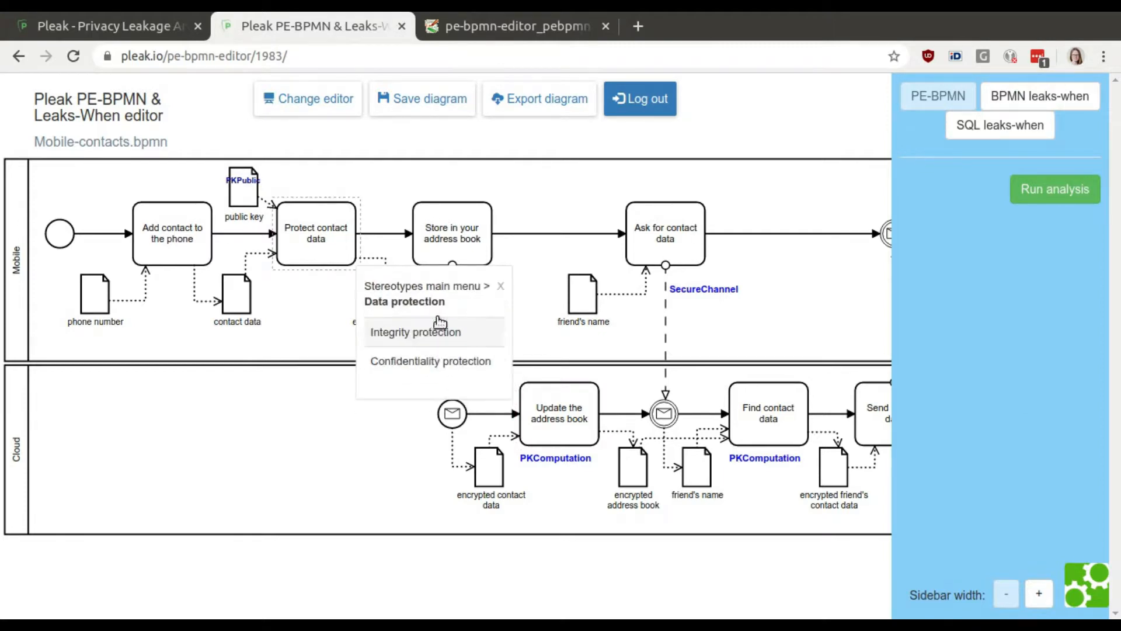
{"action": "left_click", "coordinate": [446, 366]}
{"action": "left_click", "coordinate": [447, 368]}
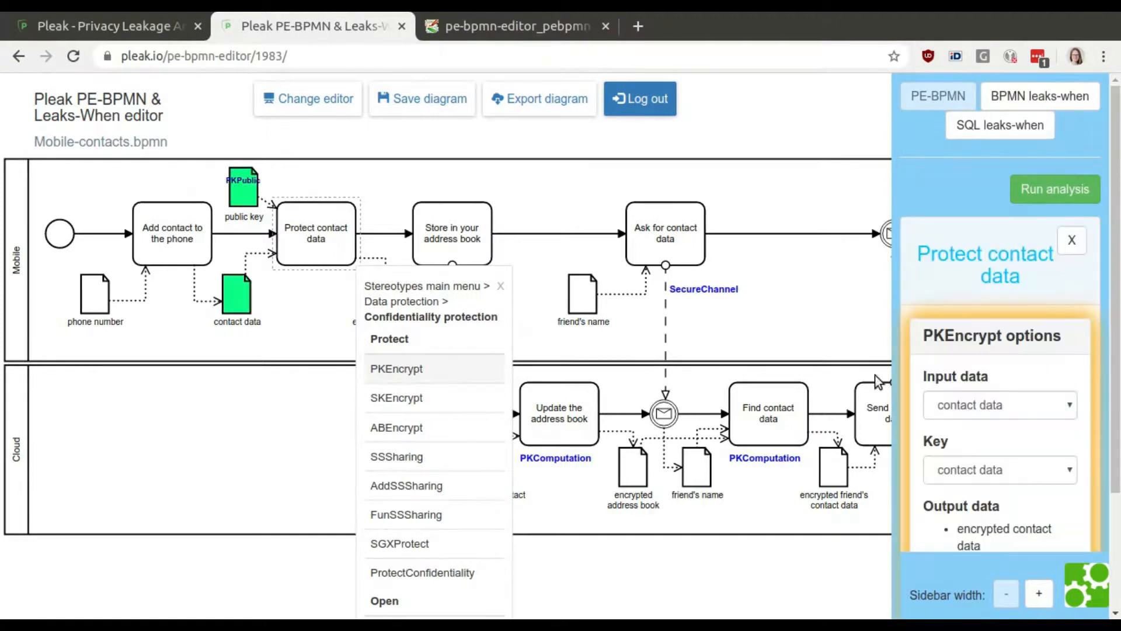
{"action": "left_click", "coordinate": [1026, 468]}
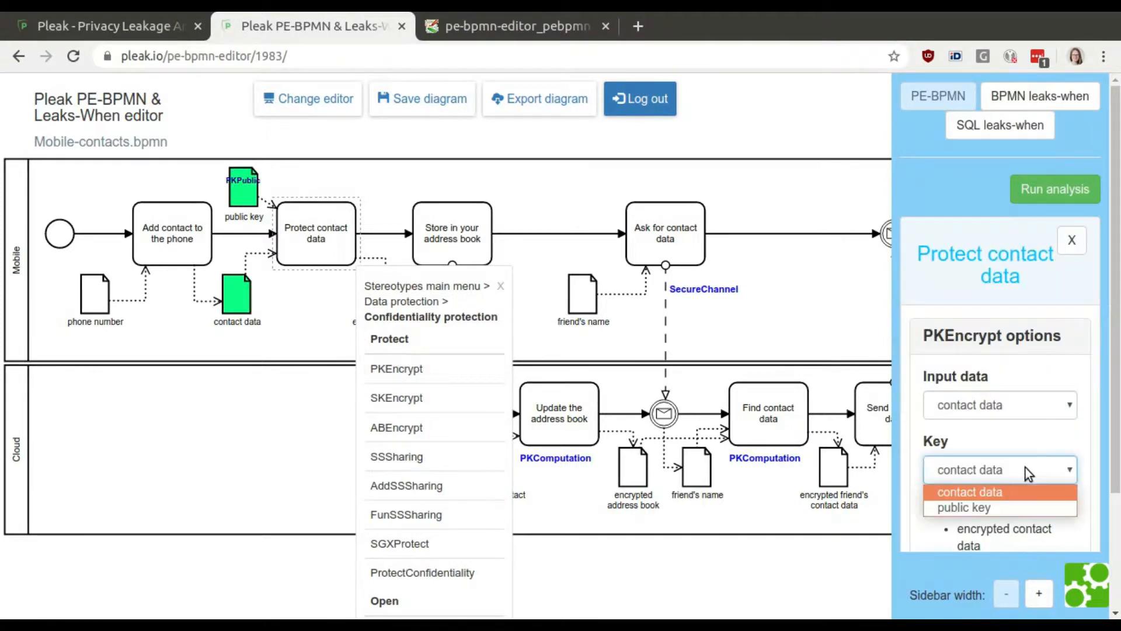
{"action": "left_click", "coordinate": [1036, 511]}
{"action": "scroll", "coordinate": [1117, 403], "scroll_direction": "down", "scroll_amount": 3}
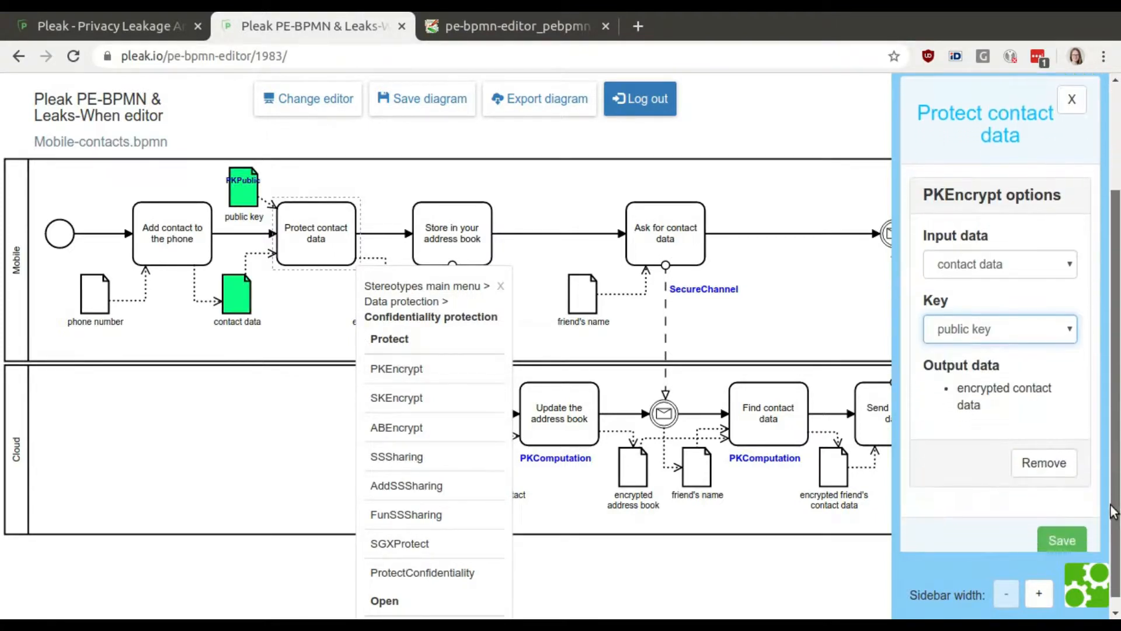
{"action": "left_click", "coordinate": [1062, 529]}
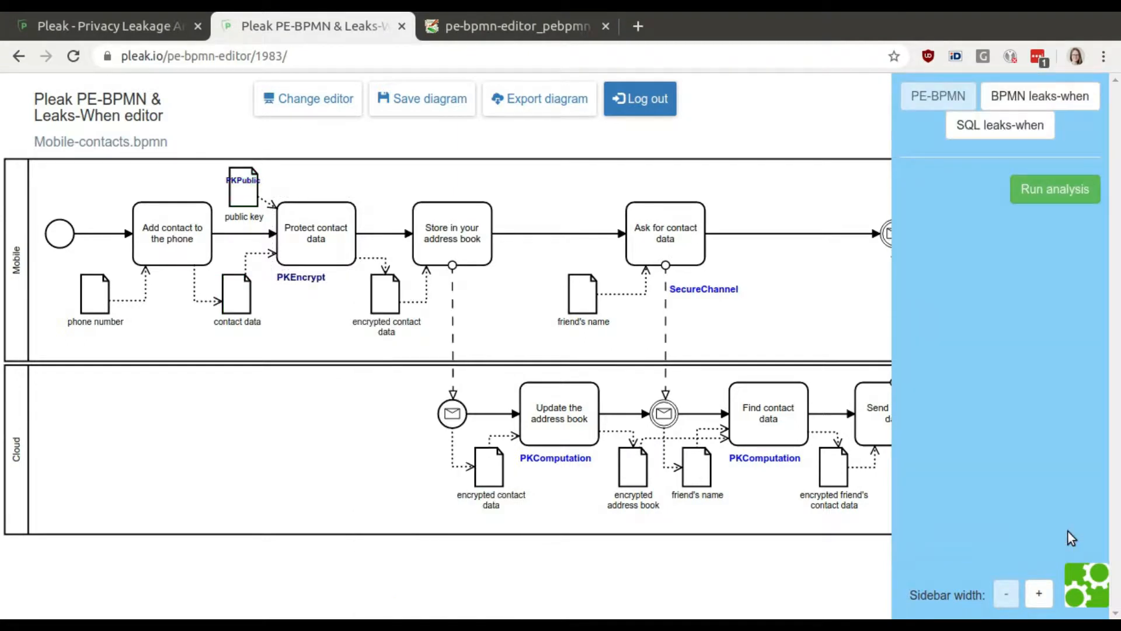
{"action": "left_click", "coordinate": [425, 105]}
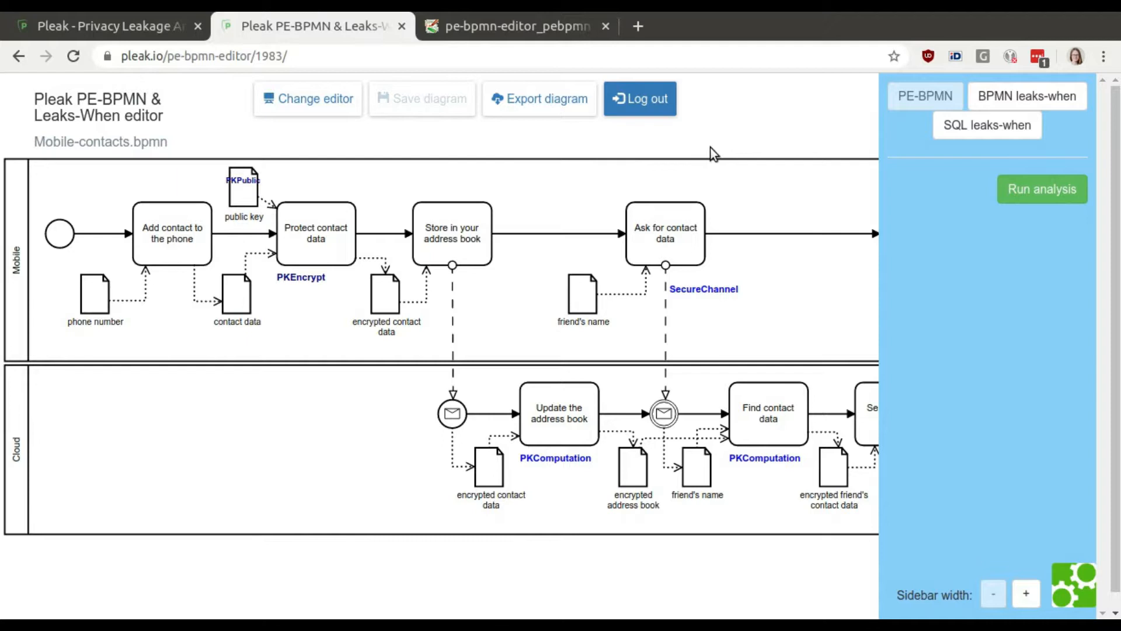
{"action": "left_click_drag", "start_coordinate": [269, 208], "coordinate": [275, 209]}
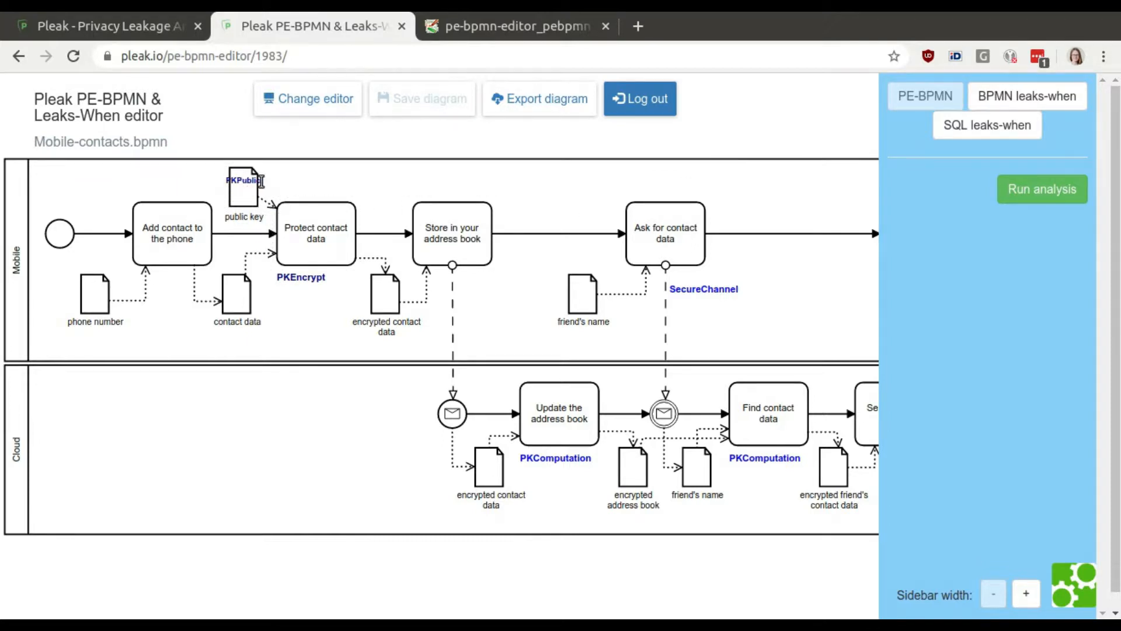